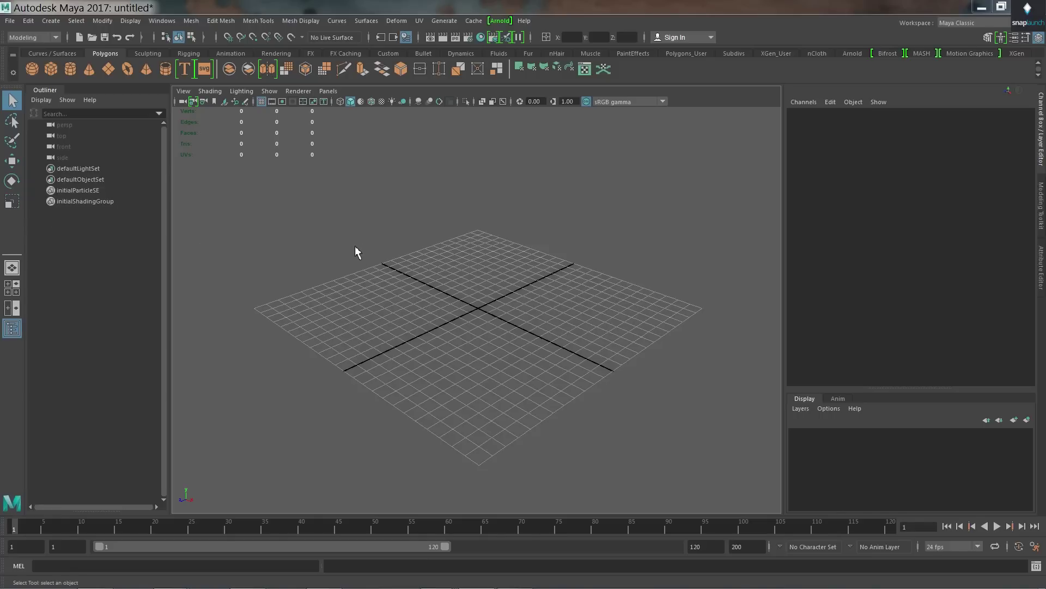
Step: Draw a polygon cube, pCube1, of about 1.92 × 1.704 × 1.452 at the grid centre
left_click(53, 70)
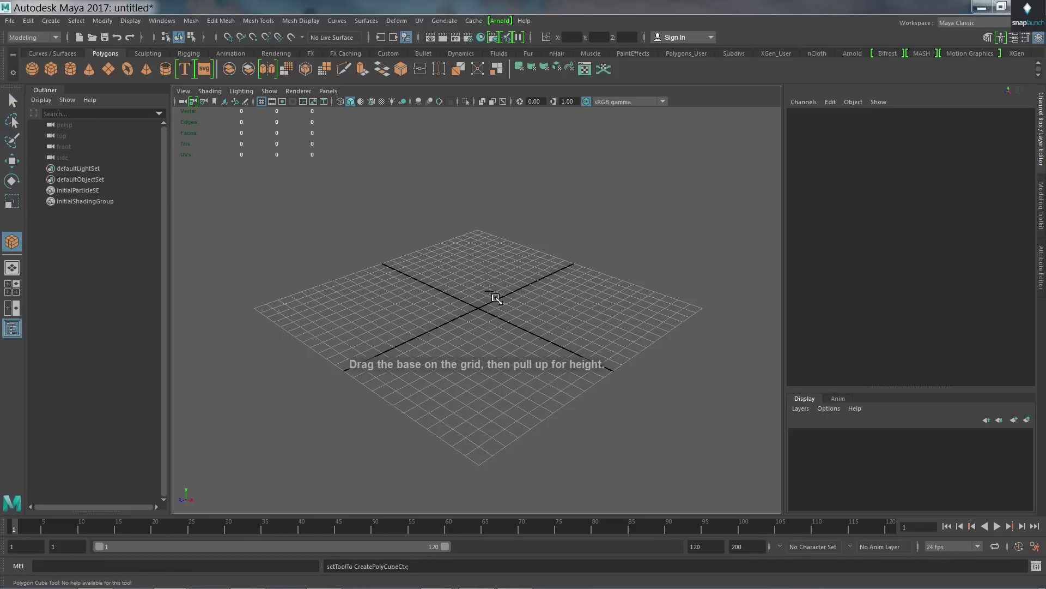
left_click_drag(479, 308, 482, 287)
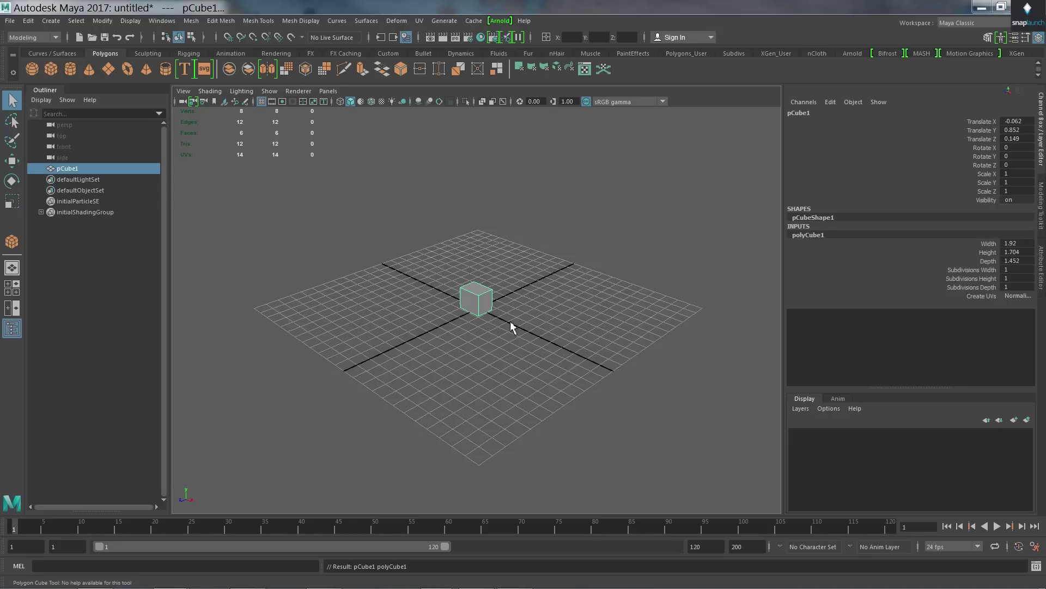
Step: Check the animation and time slider preferences at 24 fps, then save the preferences
left_click(1036, 547)
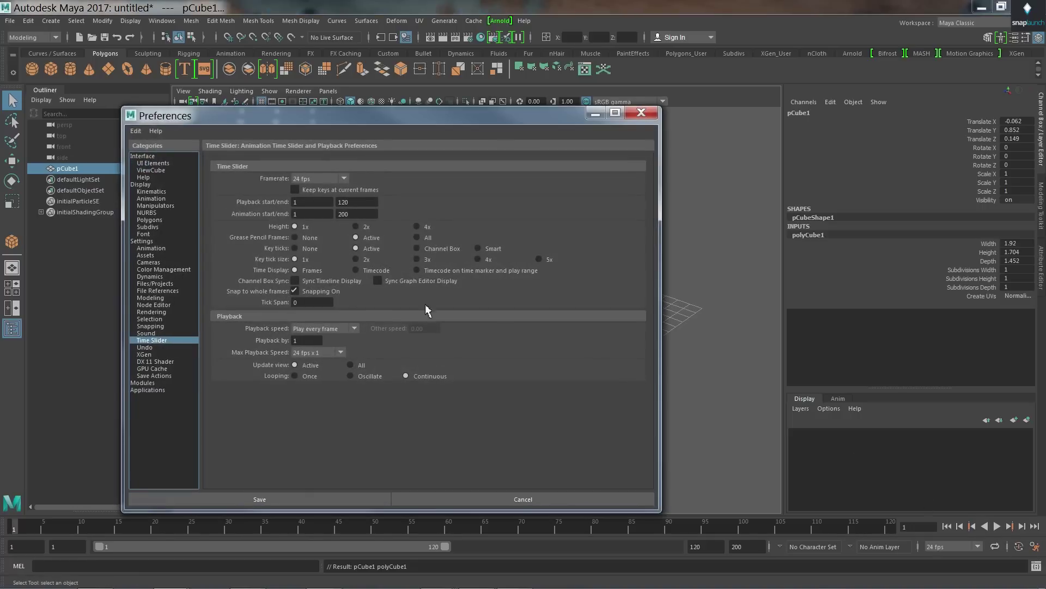
left_click(156, 240)
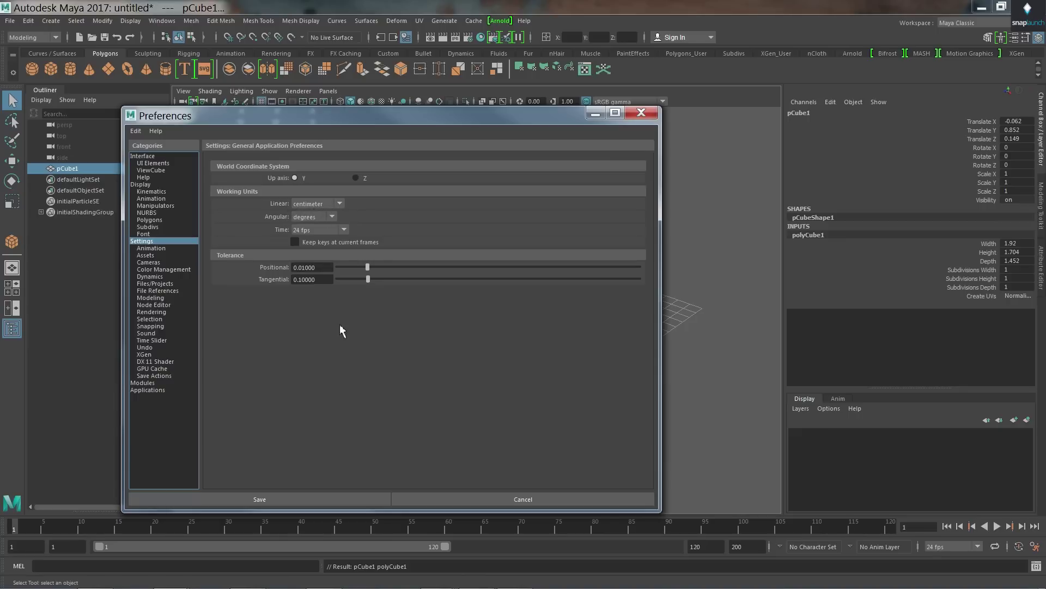
left_click(379, 503)
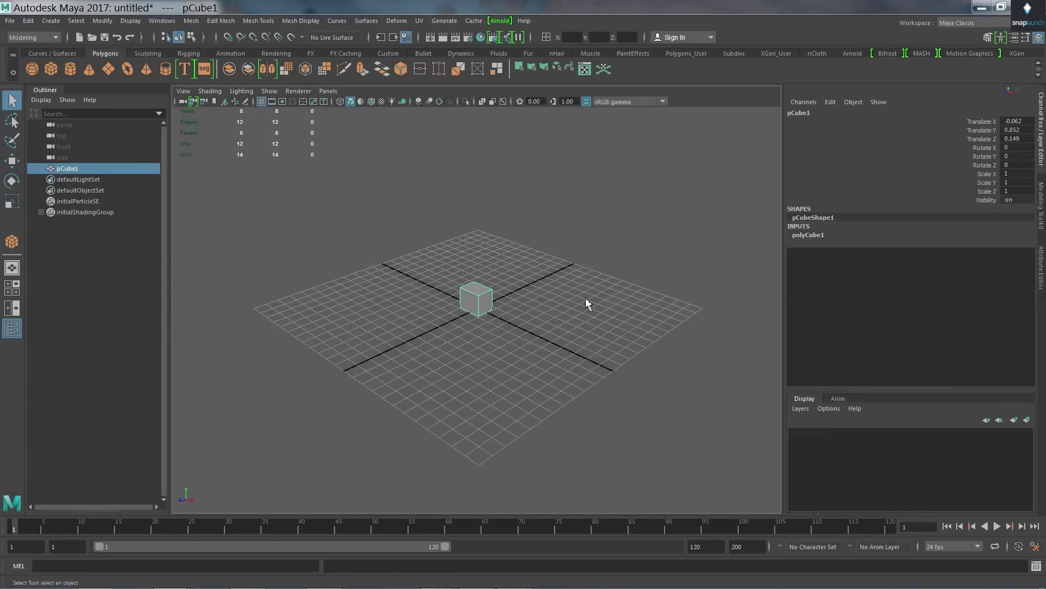
Step: Edit polyCube1's width, height and depth in the Channel Box, first to 13, then to 1
left_click(811, 236)
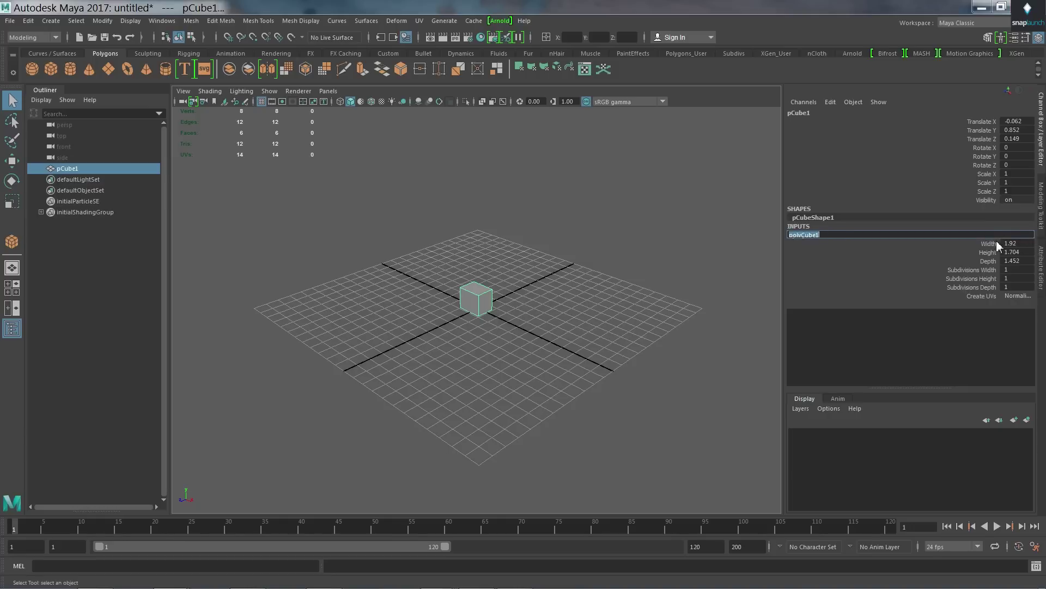
left_click_drag(1001, 243, 1005, 253)
left_click(1013, 243)
type("13")
key("Return")
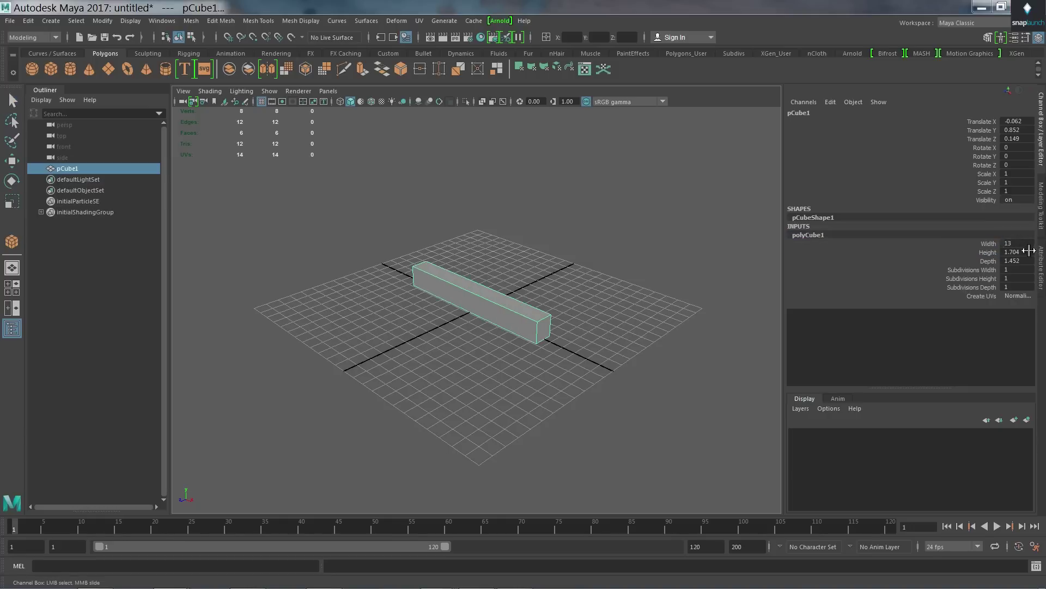
left_click(1029, 245)
type("1")
key("Tab")
type("1")
key("Tab")
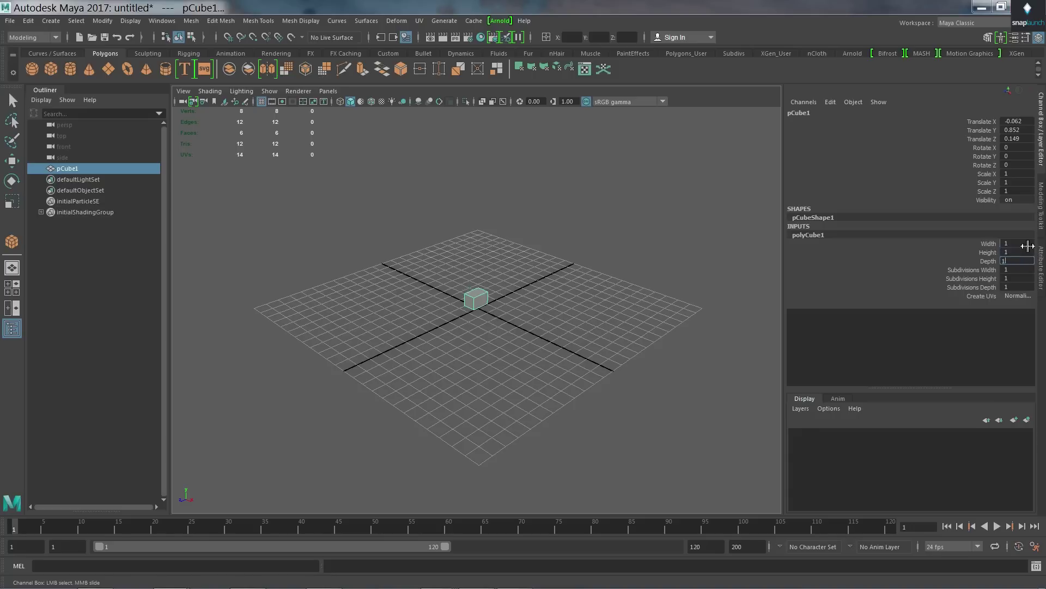
type("1")
key("Return")
Step: Shrink the cube to 0.3 in width, height and depth
left_click_drag(511, 315, 502, 312, "alt")
scroll(502, 312, "up", 5)
scroll(503, 305, "up", 4)
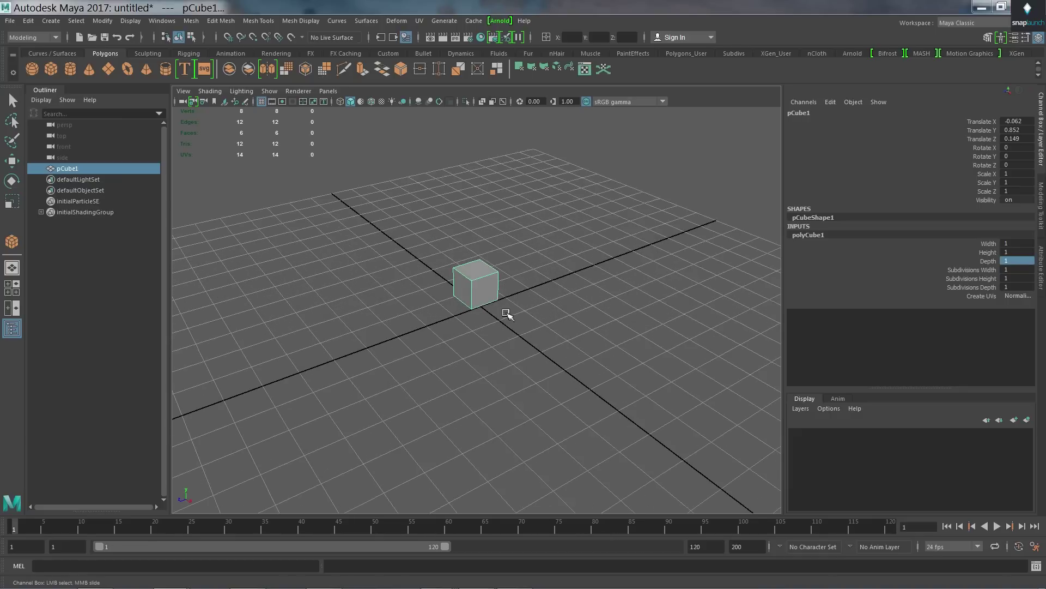
mouse_move(509, 311)
left_mouse_down("alt")
mouse_move(516, 318)
mouse_move(511, 304)
mouse_move(483, 306)
mouse_move(517, 305)
left_mouse_up("alt")
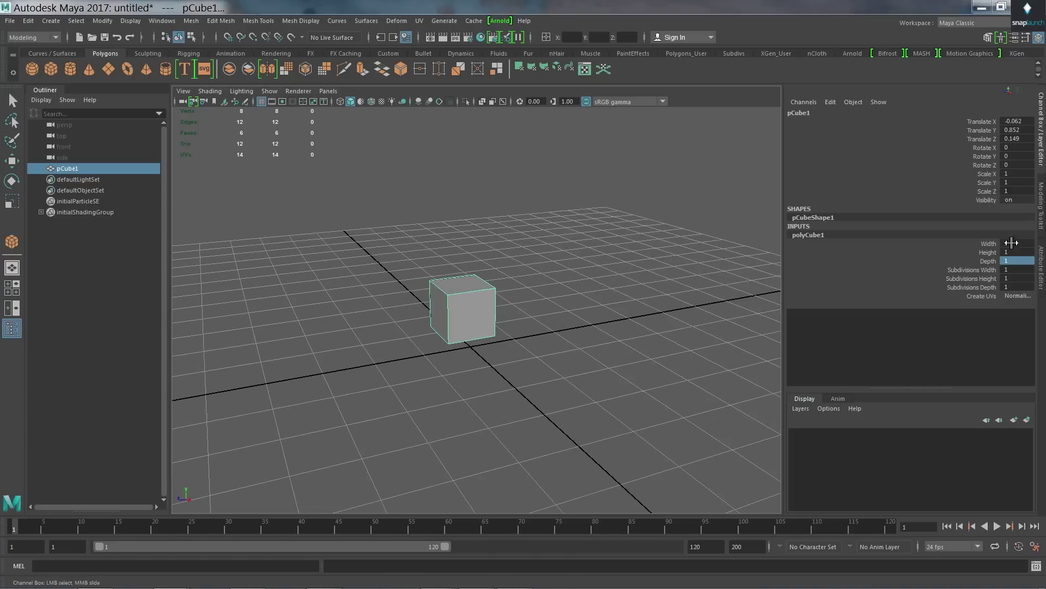
left_click_drag(1015, 243, 1015, 260)
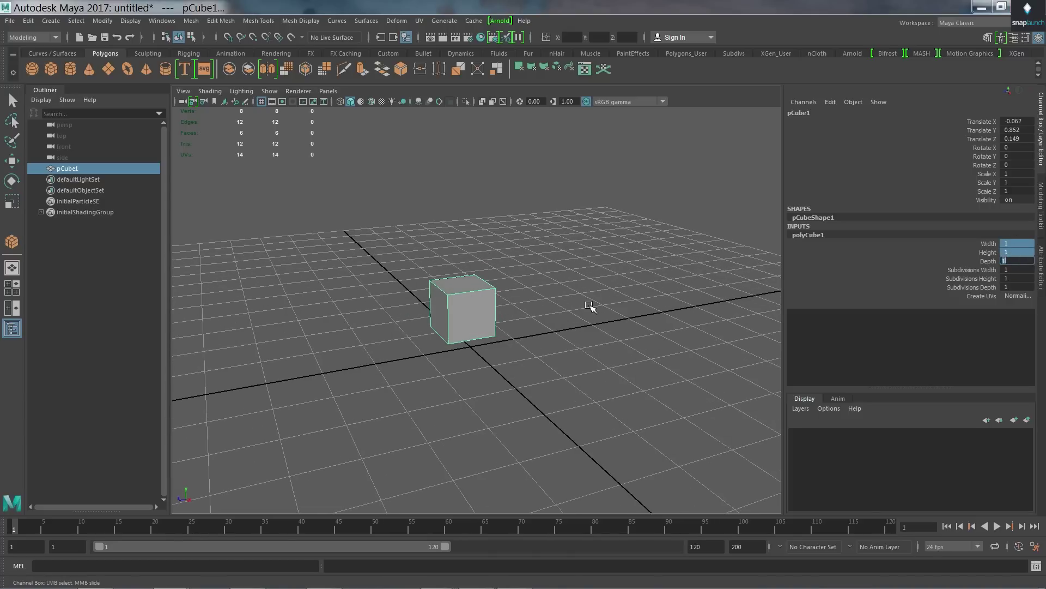
type("0.3")
key("Return")
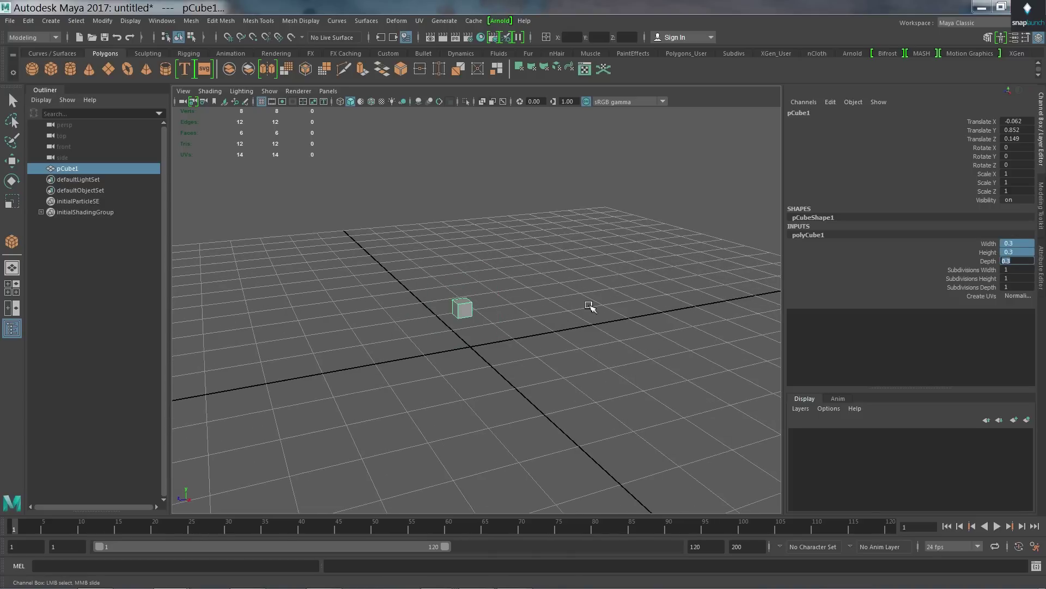
Step: Lift the small cube above the grid to about Translate Y 2.49 with the Move tool
left_click_drag(556, 301, 500, 297, "alt")
key("q")
key("w")
left_click_drag(416, 272, 452, 190)
left_click_drag(560, 227, 612, 256, "alt")
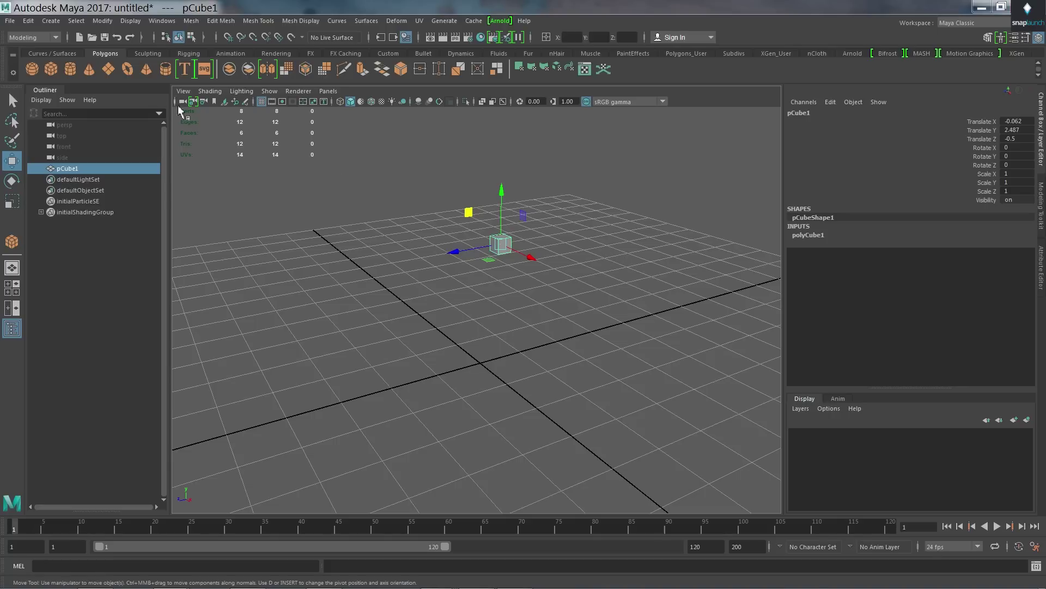
Step: Draw a second polygon cube, pCube2, on the grid
left_click(51, 69)
left_click_drag(522, 347, 446, 388)
left_click_drag(463, 350, 506, 339)
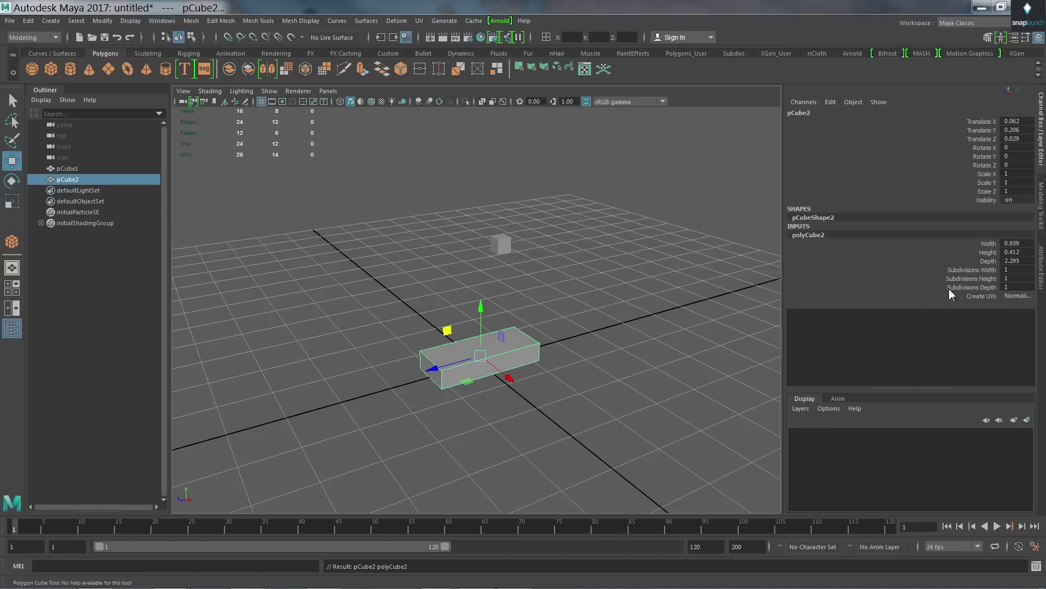
Step: Size pCube2 to depth 1.5, height 0.3 and width 0.8, undoing an accidental move
double_click(1018, 261)
type("1.5")
key("Return")
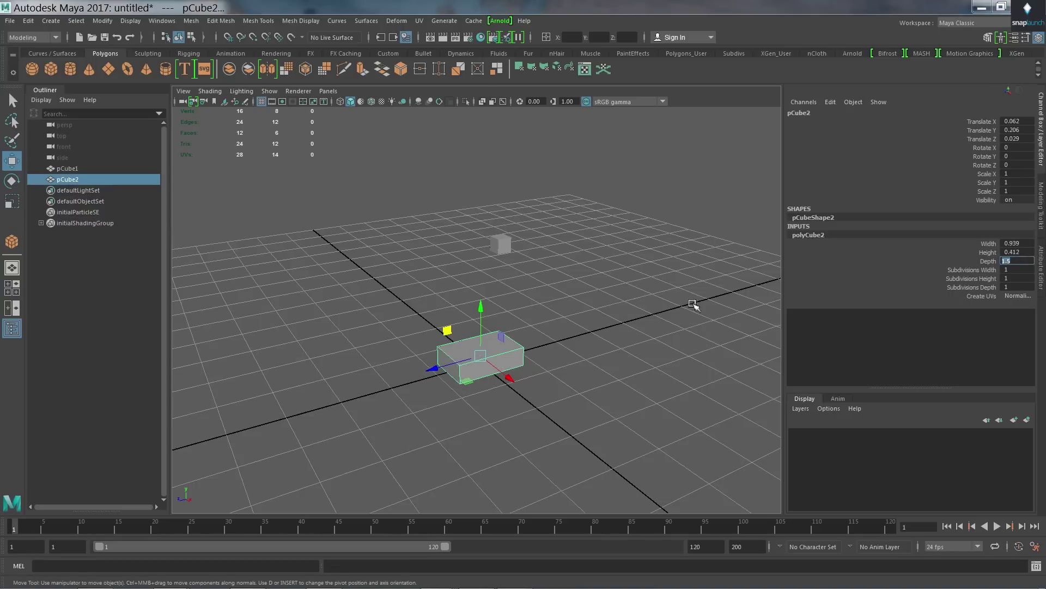
left_click(1017, 252)
middle_click_drag(698, 295, 685, 298)
key("ctrl+z")
key("ctrl+z")
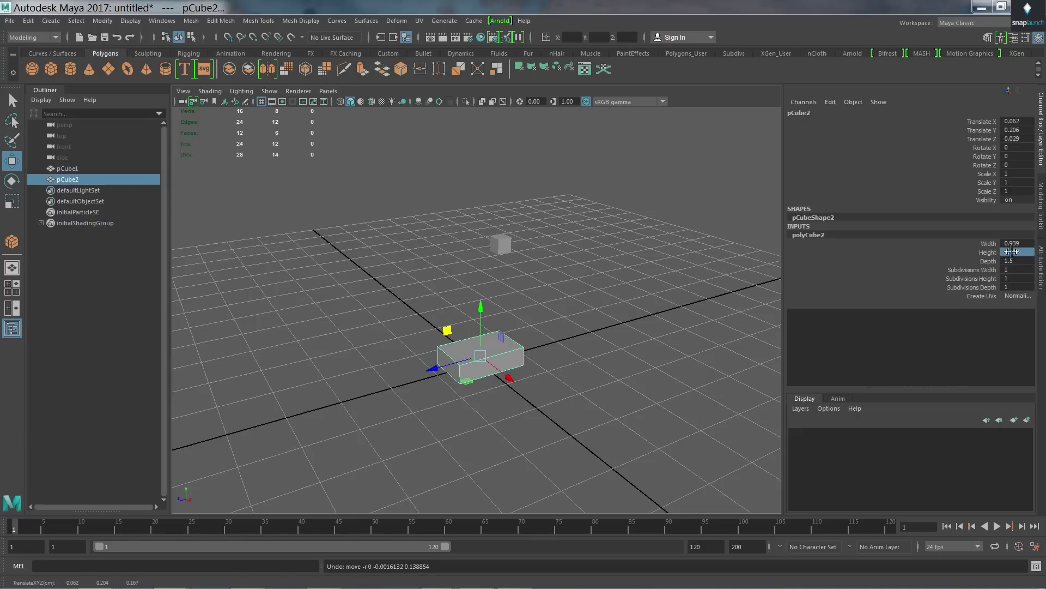
double_click(1007, 253)
type("0.3")
key("Return")
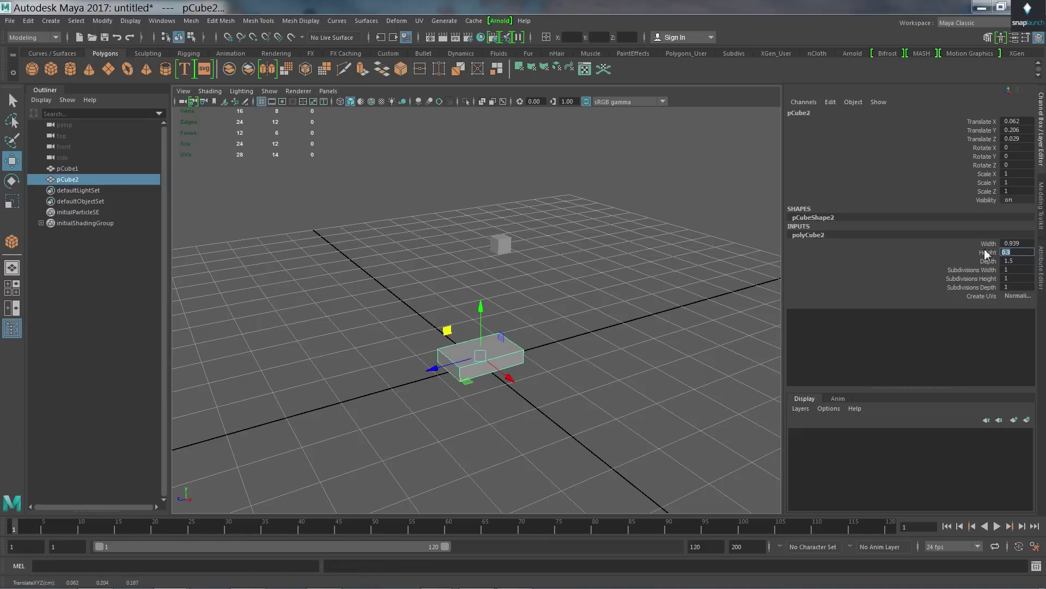
double_click(1020, 244)
type(".8")
key("Return")
Step: Lower the small cube toward the bar (Y 1.34, Z -0.71) and nudge the bar slightly left
left_click_drag(627, 327, 579, 271, "alt")
key("Left")
left_click_drag(532, 322, 528, 295, "alt")
left_click_drag(452, 148, 467, 236)
left_click(502, 377)
left_click_drag(502, 378, 551, 391, "alt")
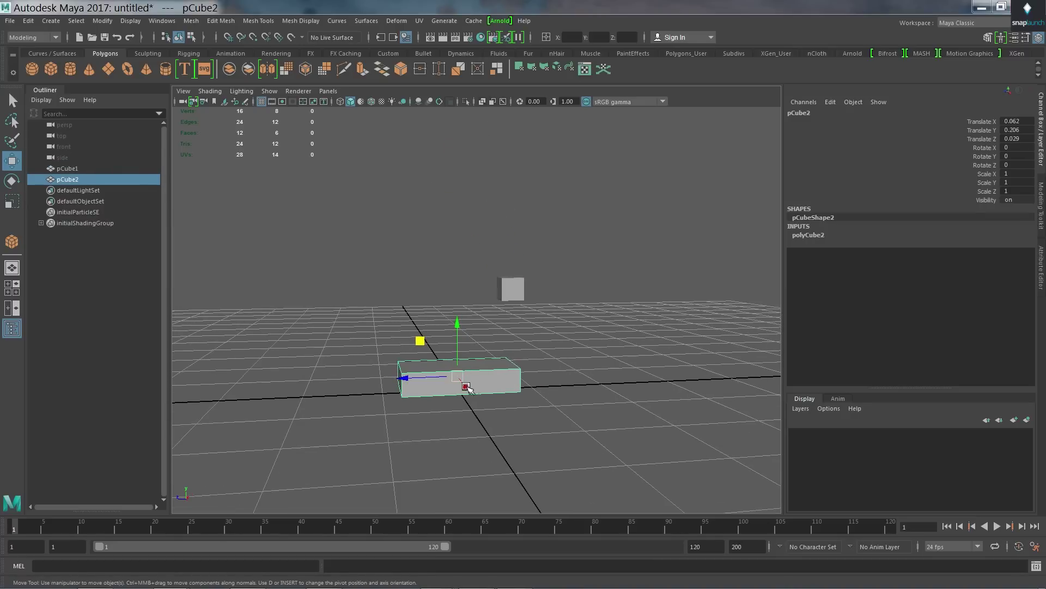
left_click_drag(418, 374, 552, 287, "alt")
left_click(492, 281)
left_click(523, 377)
left_click_drag(545, 377, 542, 377)
left_click_drag(638, 320, 532, 327, "alt")
Step: Select the small cube and switch the menu set to FX
left_click_drag(529, 279, 455, 303)
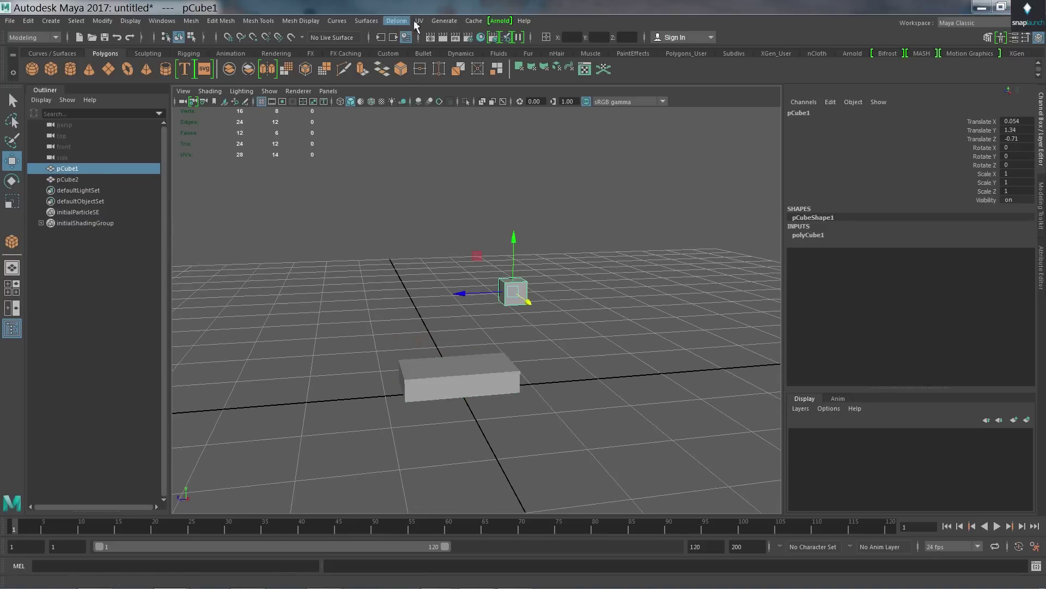
left_click(30, 37)
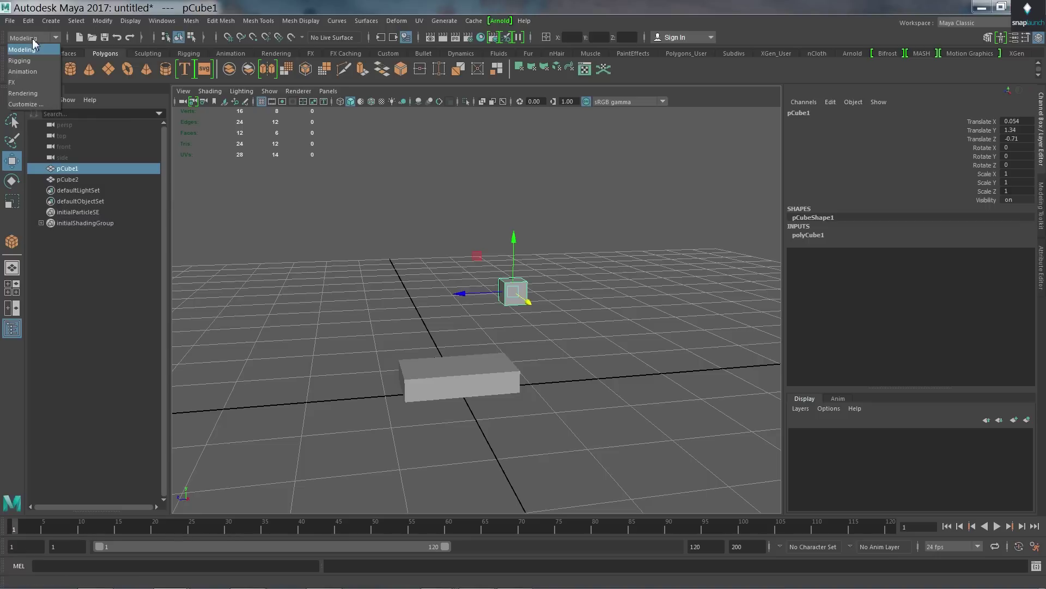
left_click(26, 85)
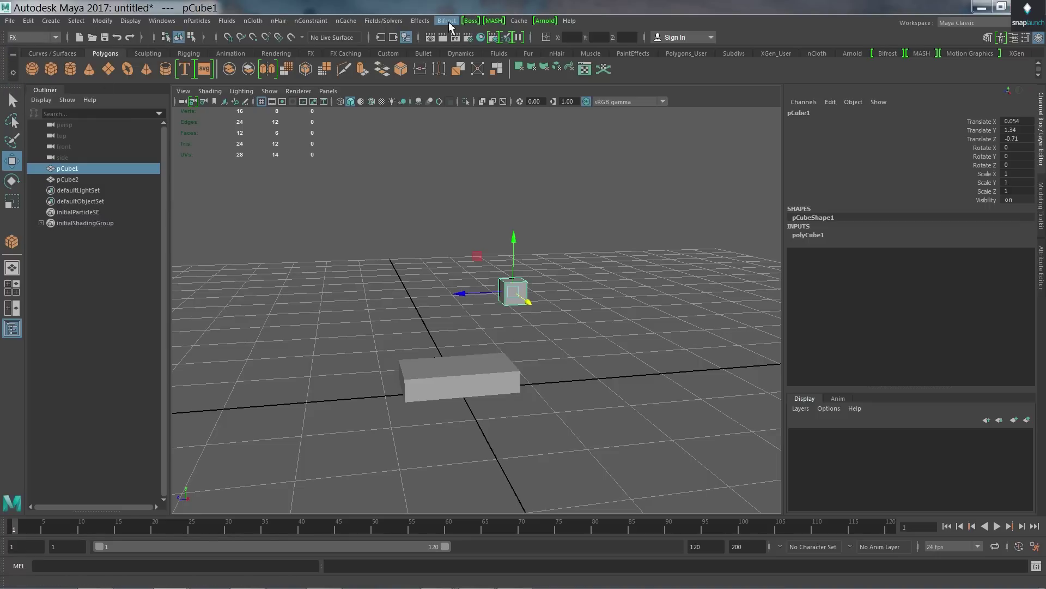
Step: Make the small cube a Bifrost Liquid emitter, creating liquid1
left_click(447, 21)
left_click(447, 21)
left_click(447, 23)
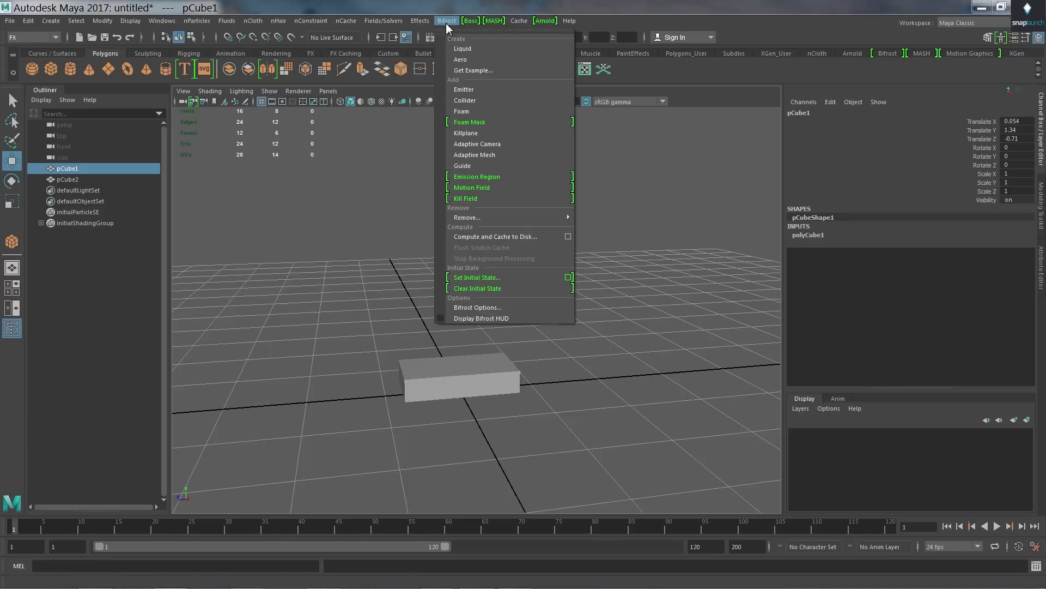
left_click(465, 52)
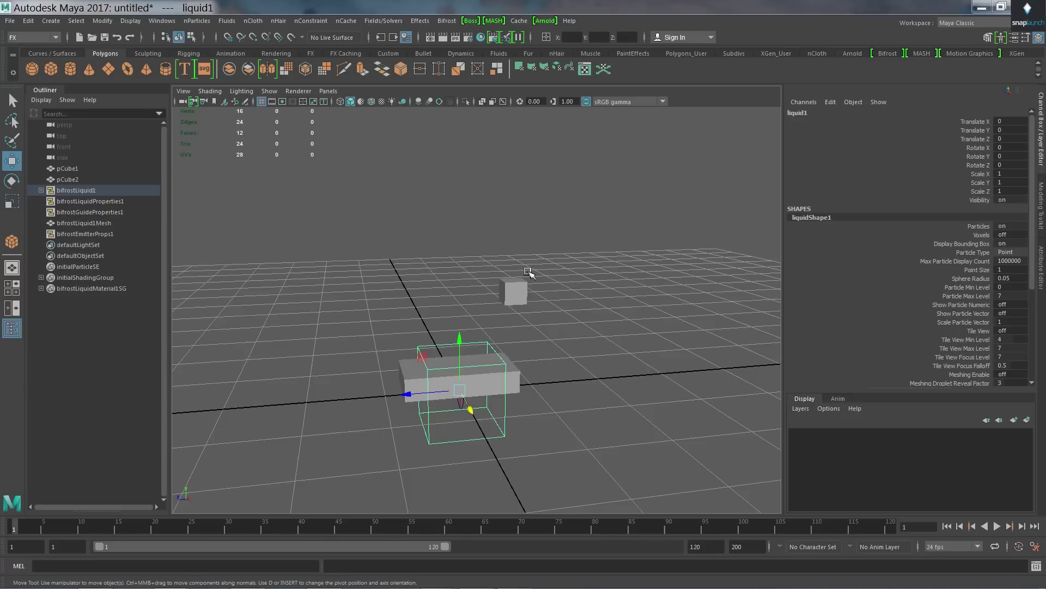
left_click(520, 289)
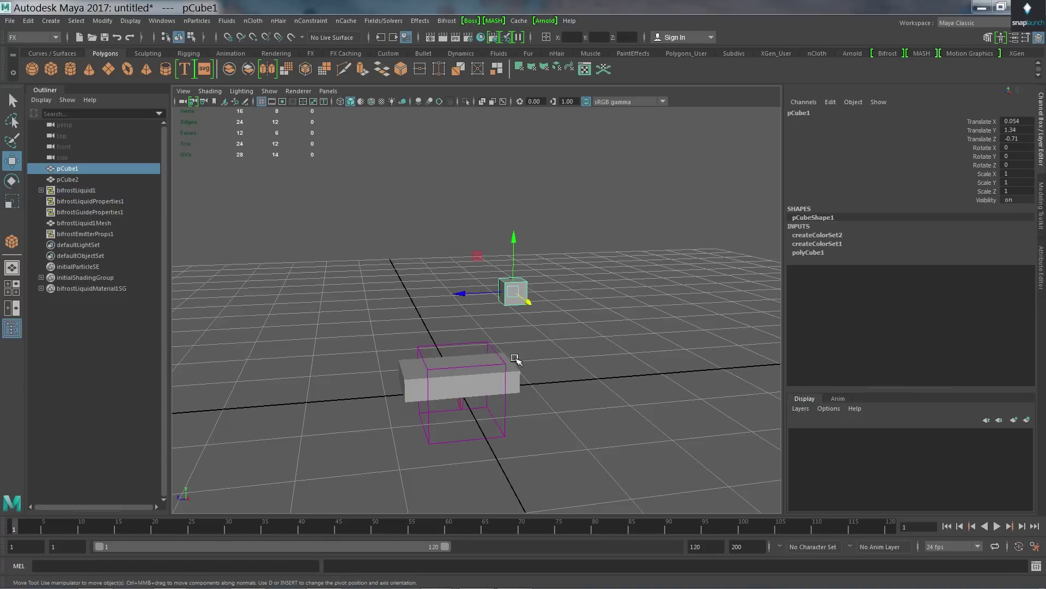
left_click(474, 345)
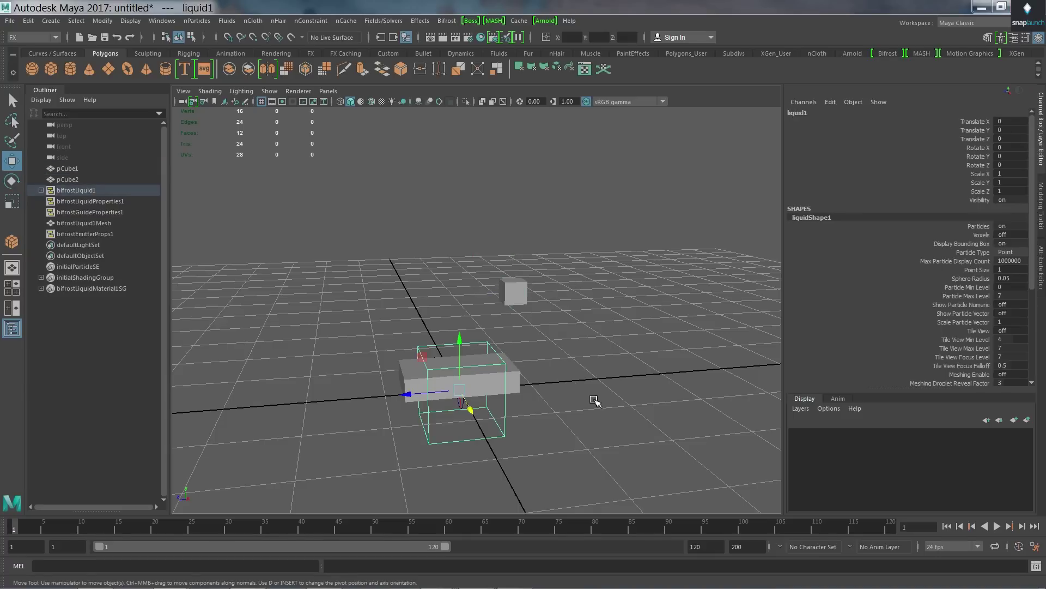
left_click(998, 527)
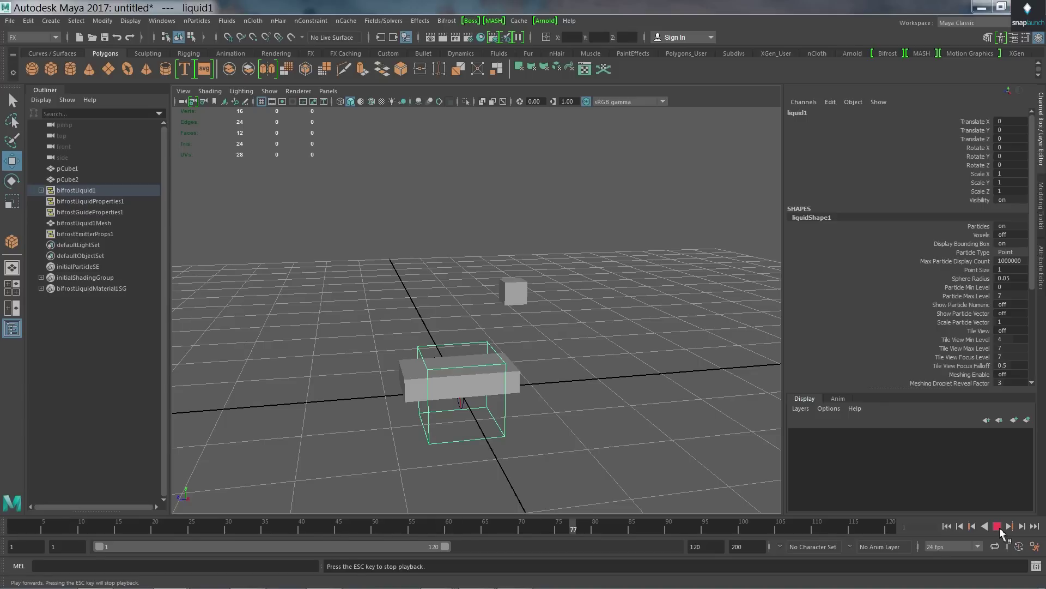
left_click(1001, 530)
left_click_drag(49, 526, 14, 526)
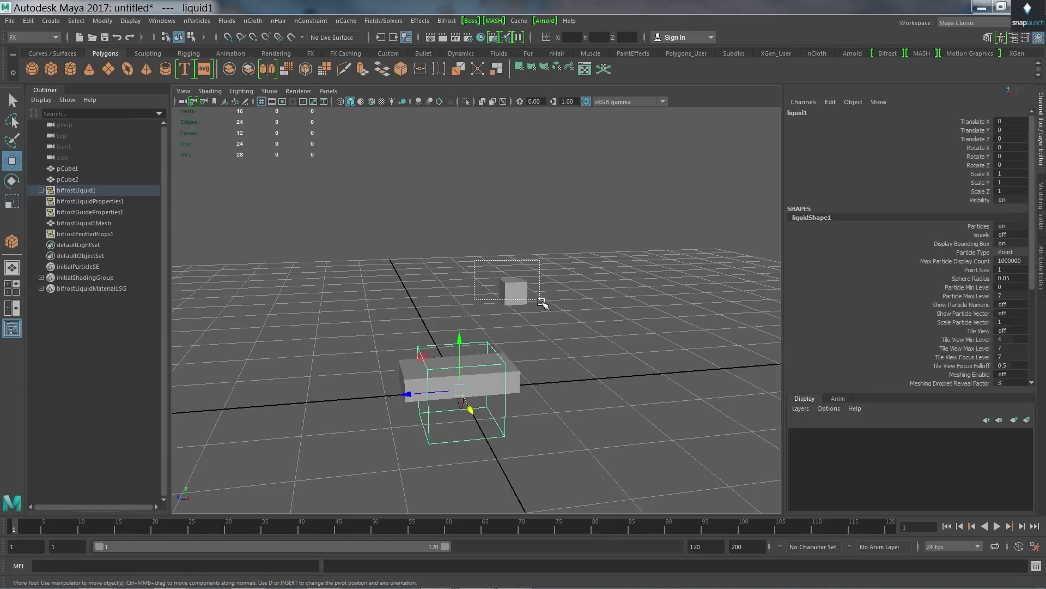
left_click(518, 297)
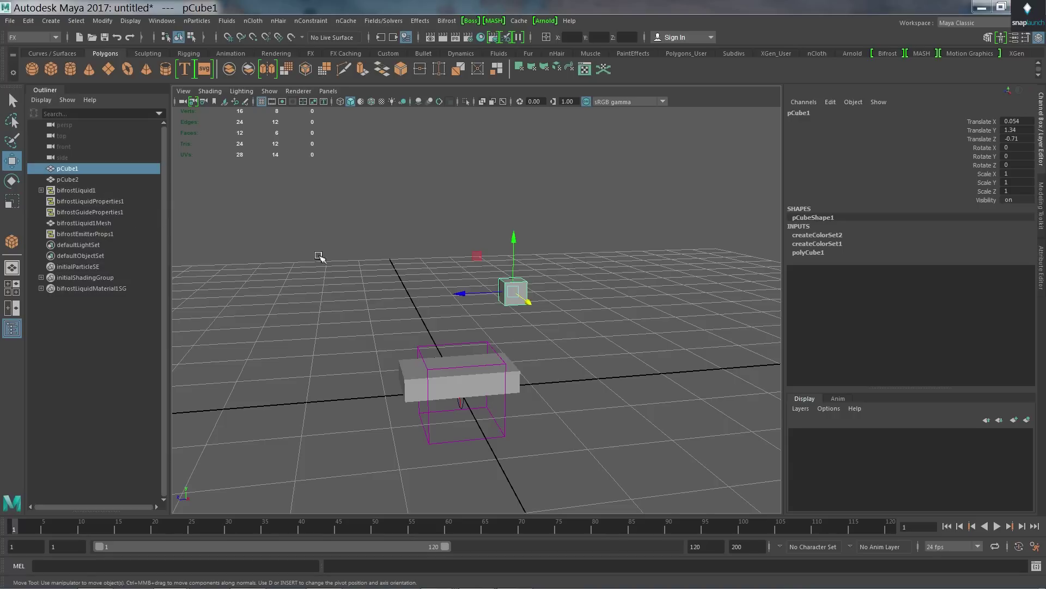
Step: Set bifrostLiquidProperties1 Master Voxel Size to 0.05 and play the simulation to frame 23
left_click(94, 201)
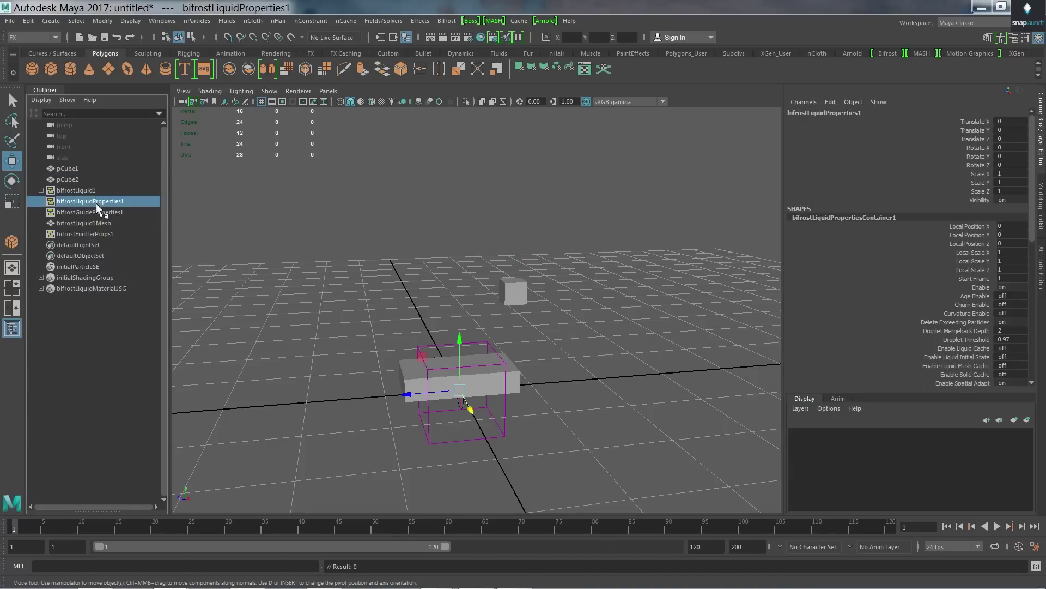
key("ctrl+a")
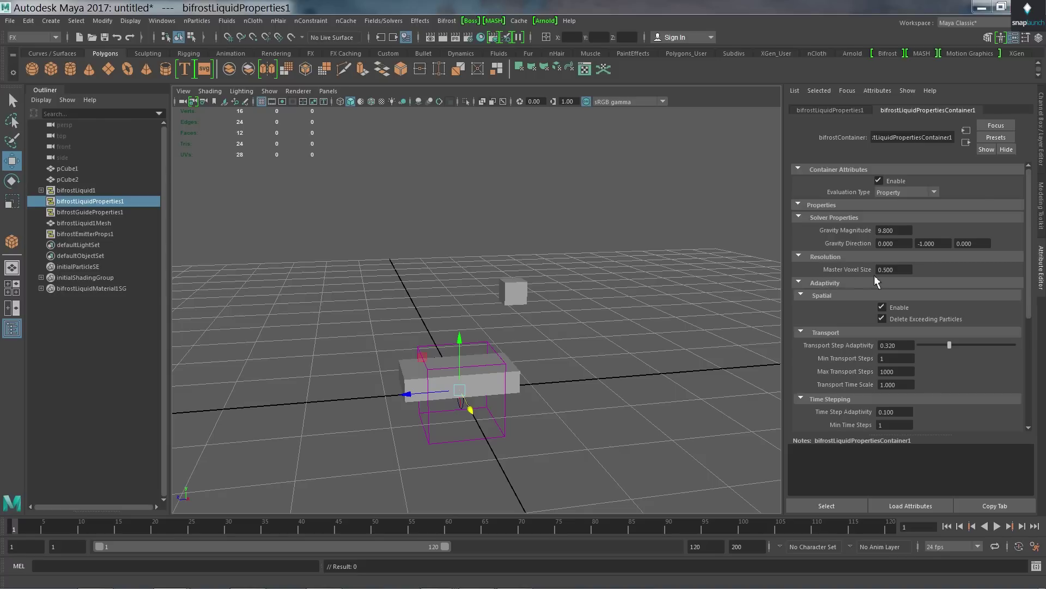
left_click_drag(894, 275, 872, 272)
type("5")
key("Return")
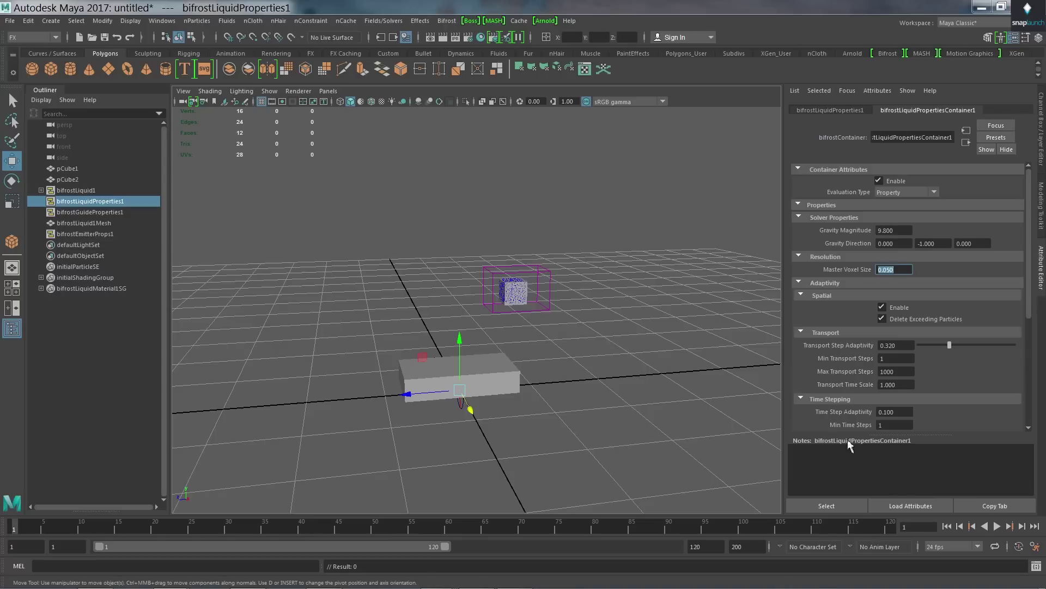
left_click(996, 526)
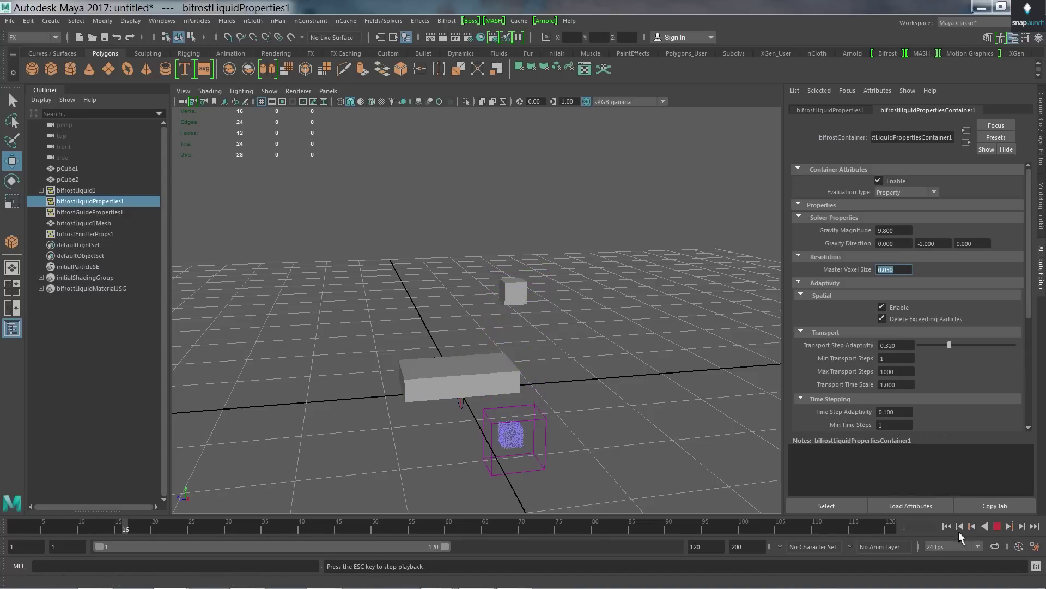
left_click(997, 526)
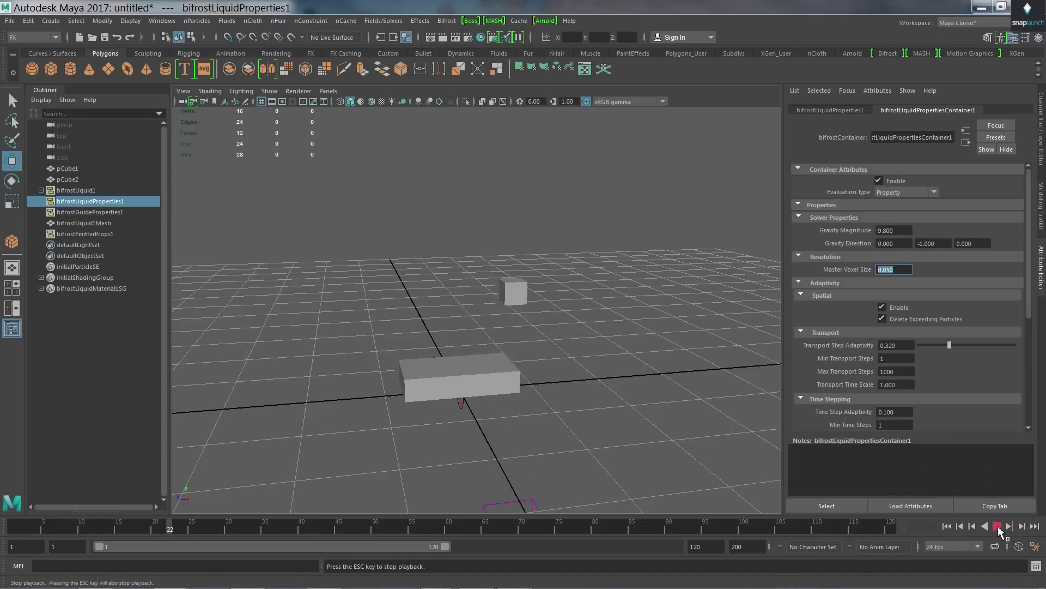
Step: At frame 50, move the emitter cube pCube1 left and rotate it so it tumbles
left_click(949, 527)
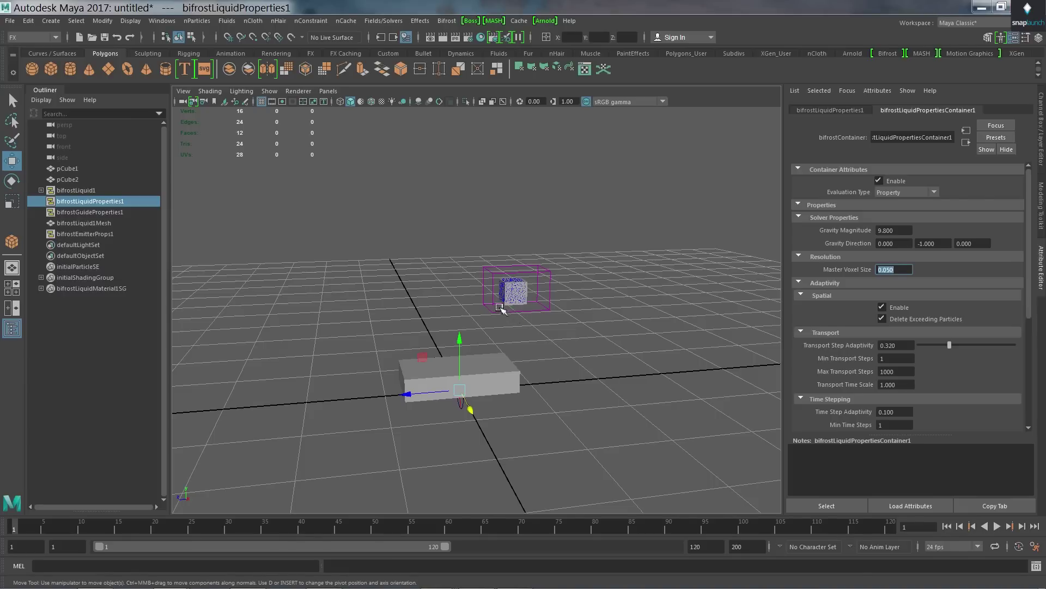
left_click(106, 179)
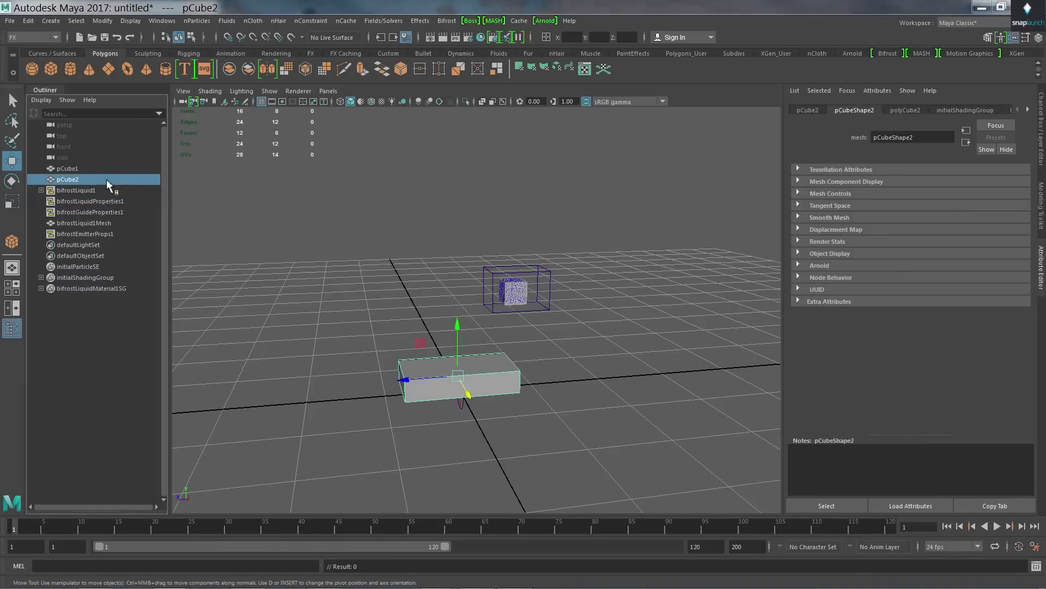
left_click(109, 169)
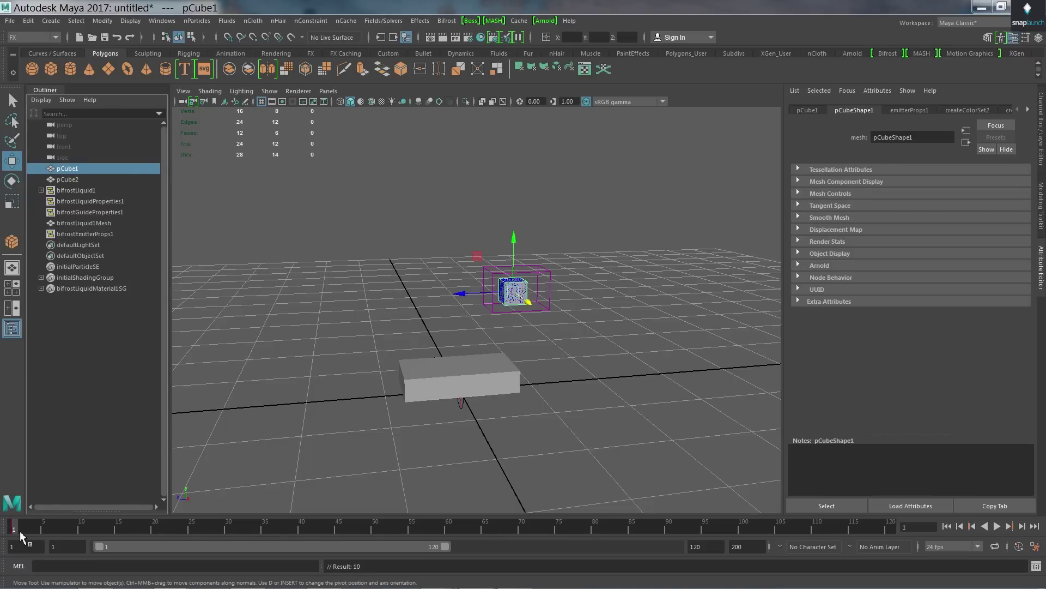
key("alt+v")
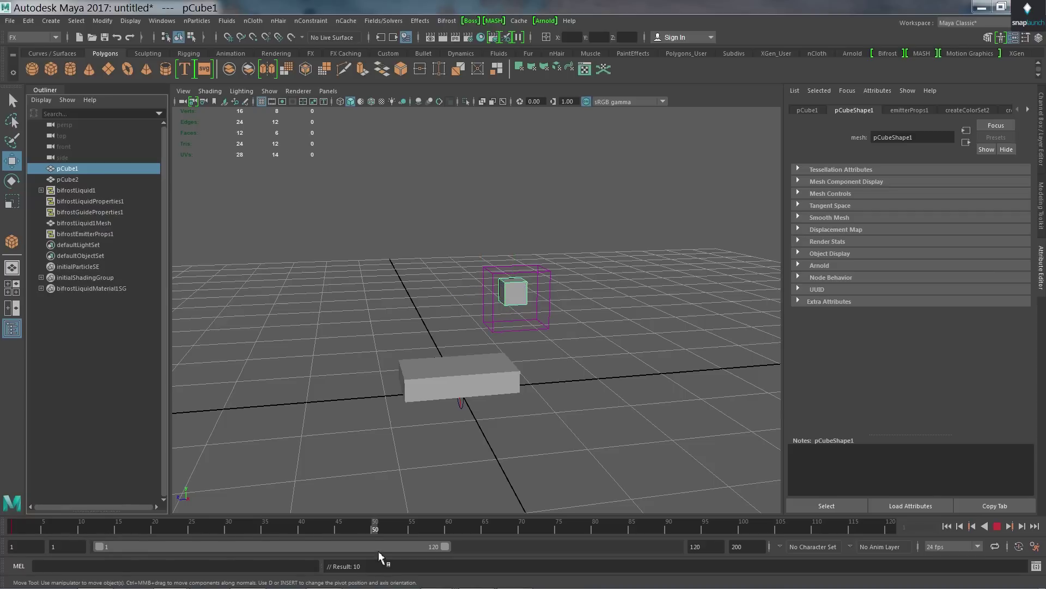
key("alt+v")
left_click_drag(472, 297, 340, 309)
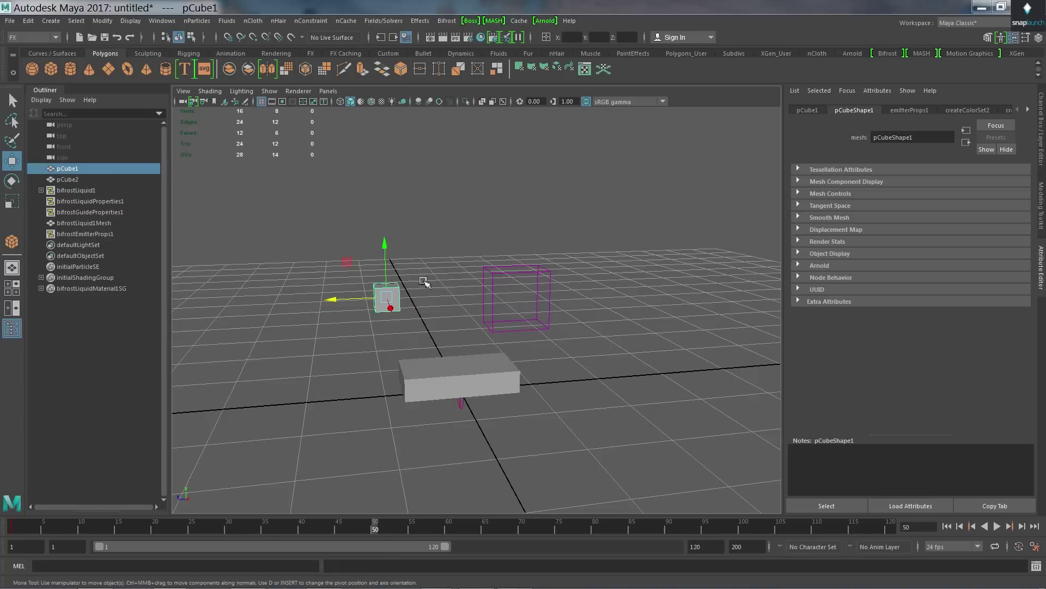
key("e")
left_click_drag(417, 261, 237, 242)
Step: Replay the simulation from an early frame to frame 13, then rewind to frame 1
left_click_drag(375, 529, 13, 526)
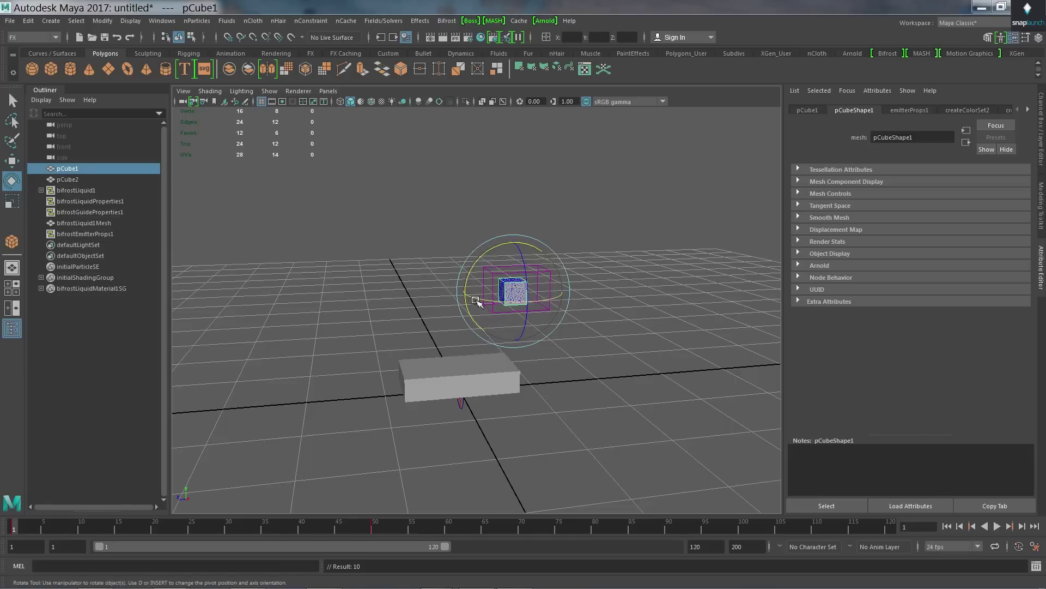
left_click(998, 526)
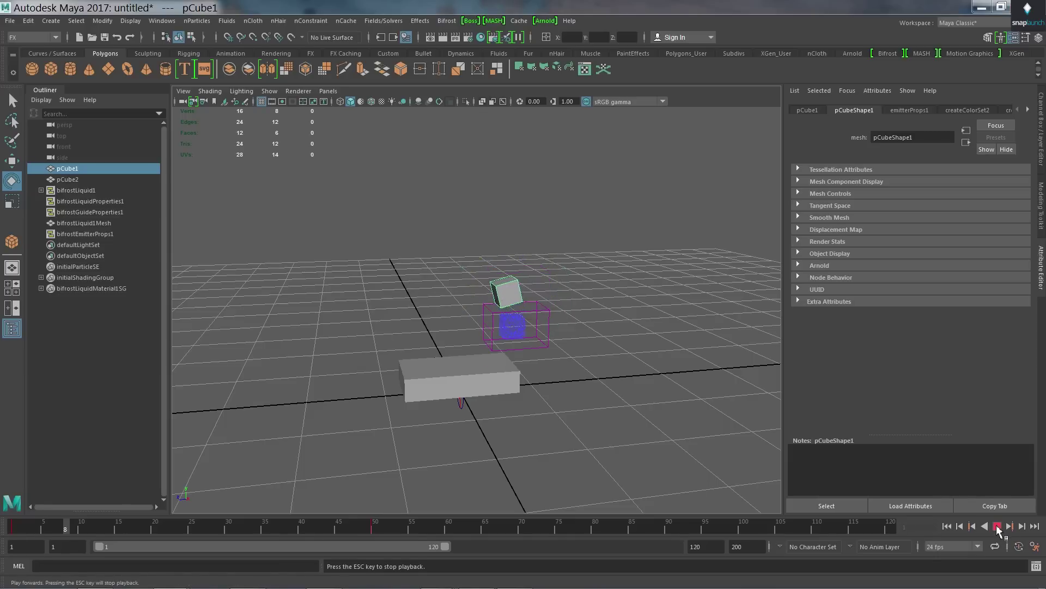
left_click(997, 526)
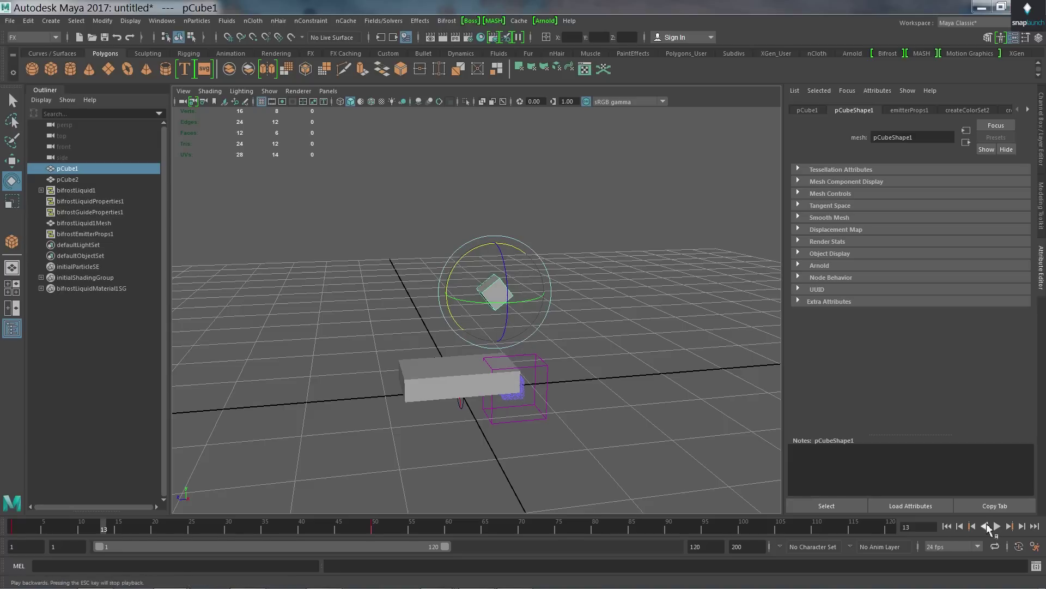
left_click(947, 526)
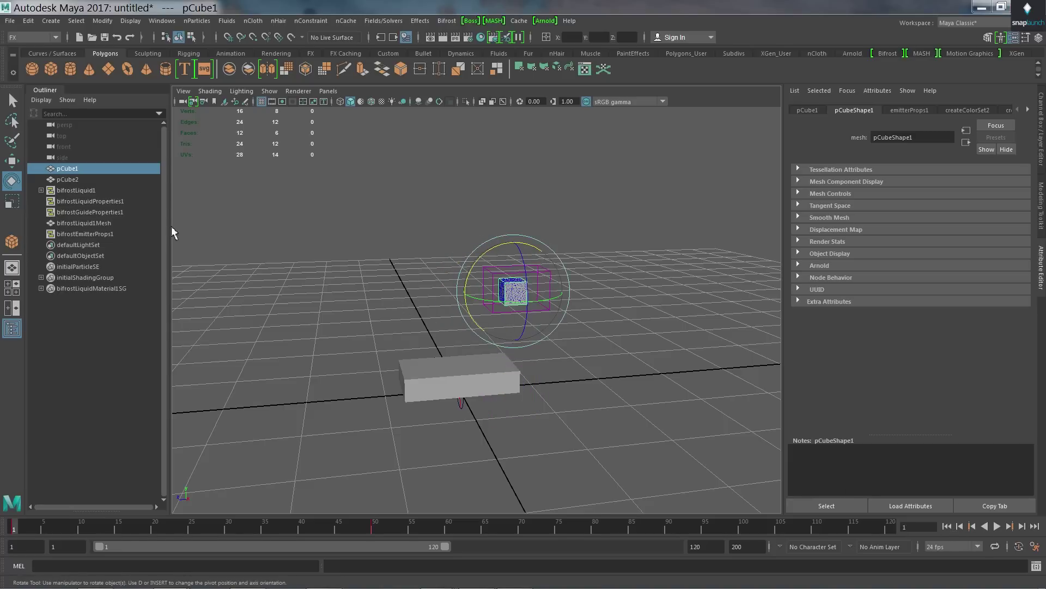
Step: Check that bifrostEmitterProps1 has Continuous Emission on, play the pour, then rewind to frame 1
left_click(91, 235)
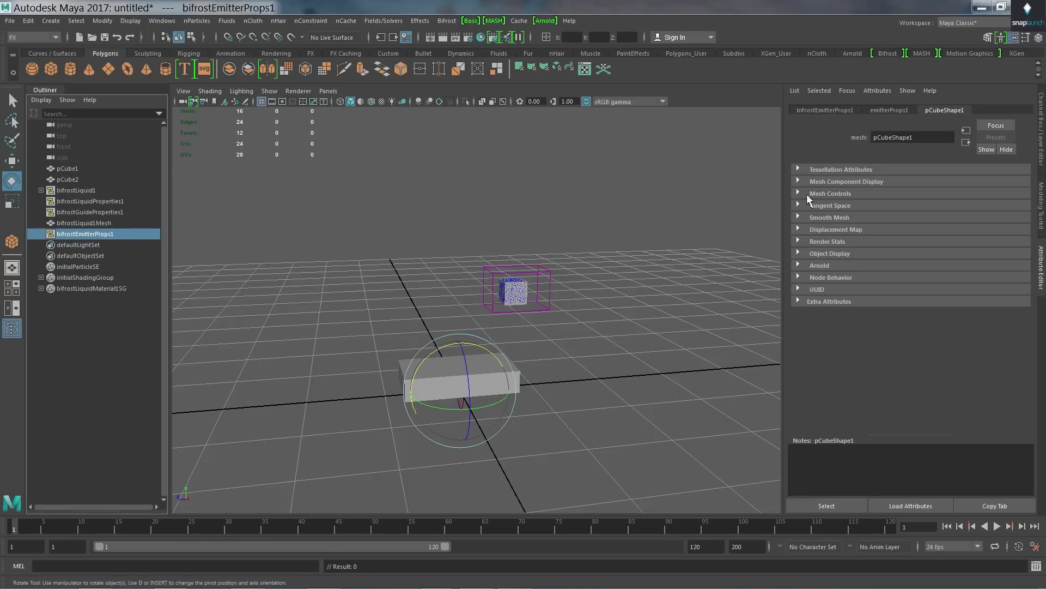
left_click(890, 111)
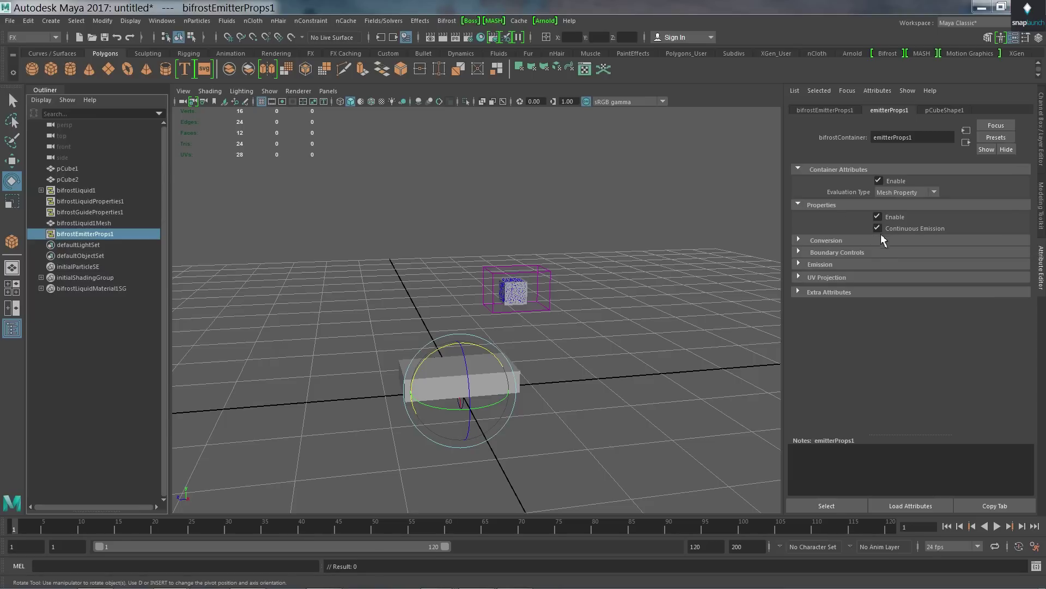
left_click(997, 526)
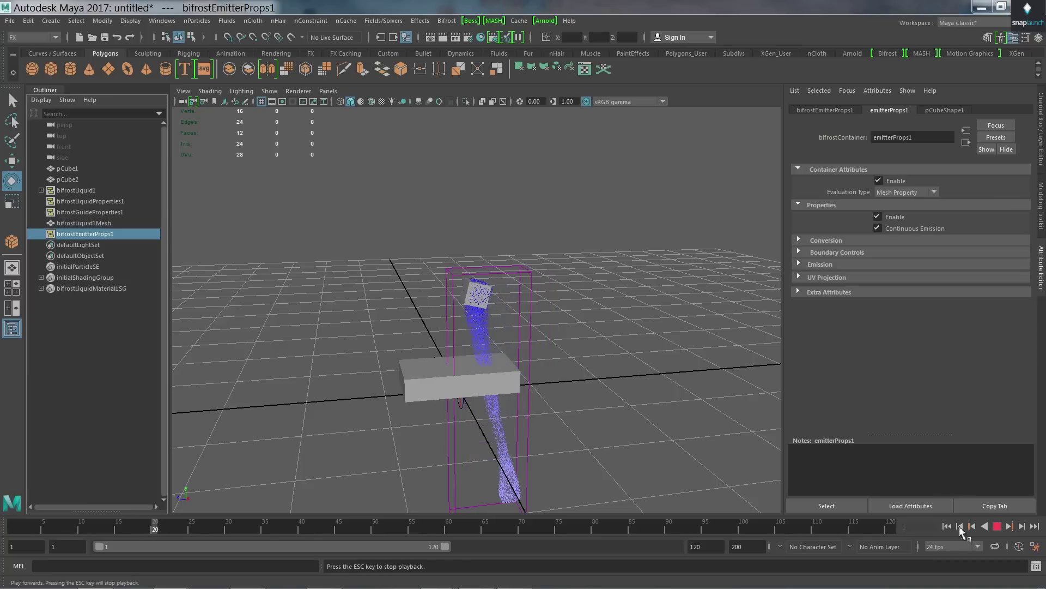
key("Escape")
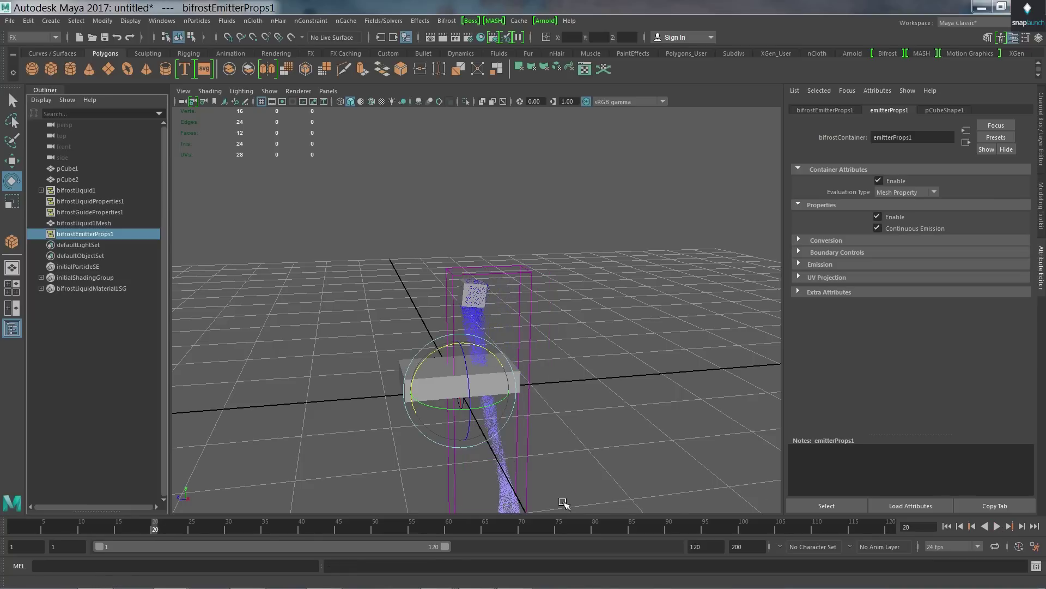
left_click(947, 526)
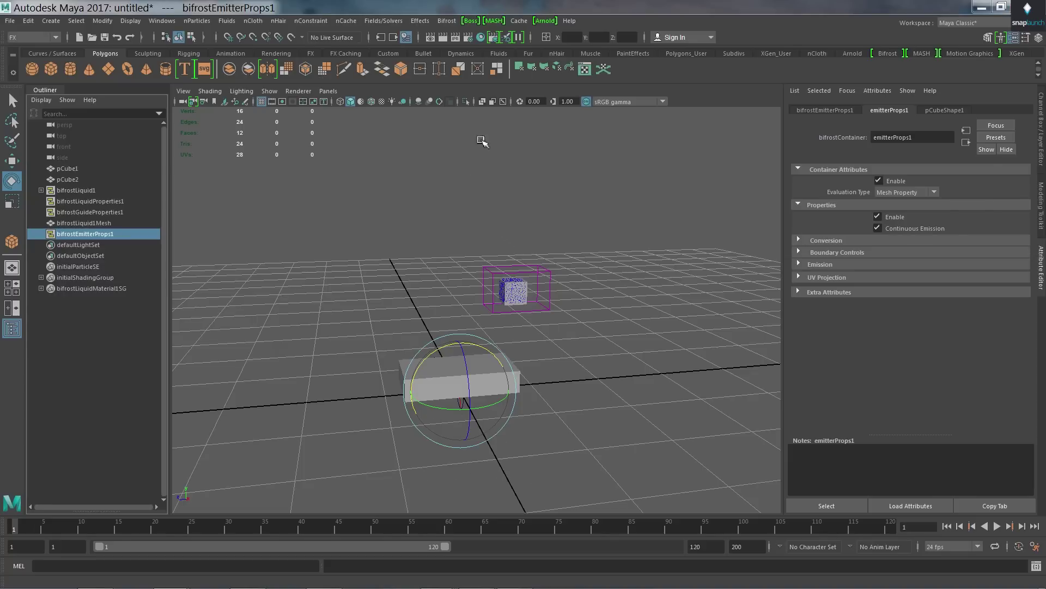
Step: Add a Bifrost kill plane, bifrostKillplane1, to bifrostLiquid1
left_click(450, 25)
left_click(446, 20)
left_click(490, 291)
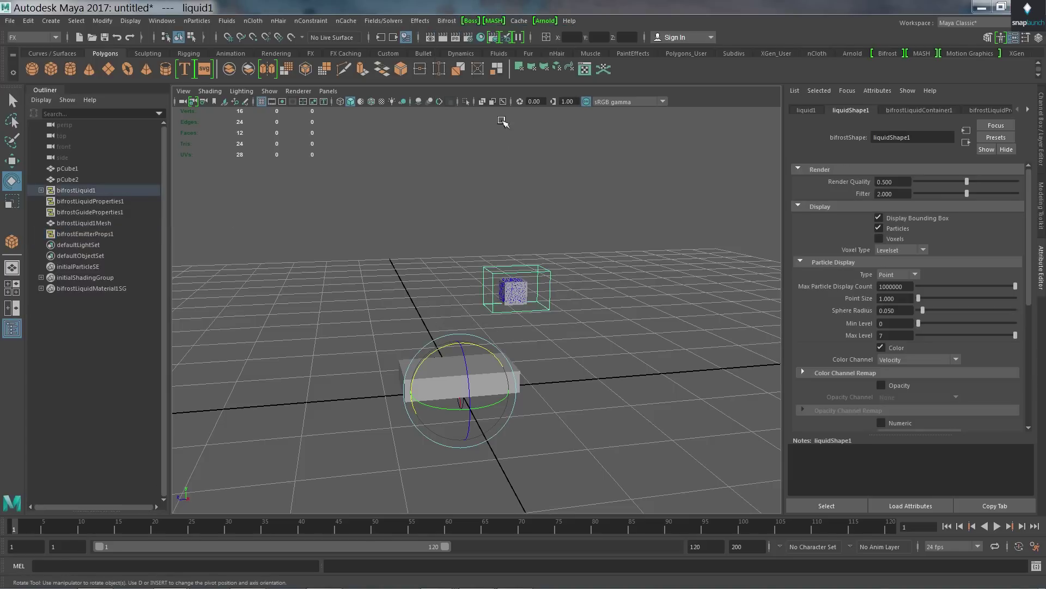
left_click(447, 21)
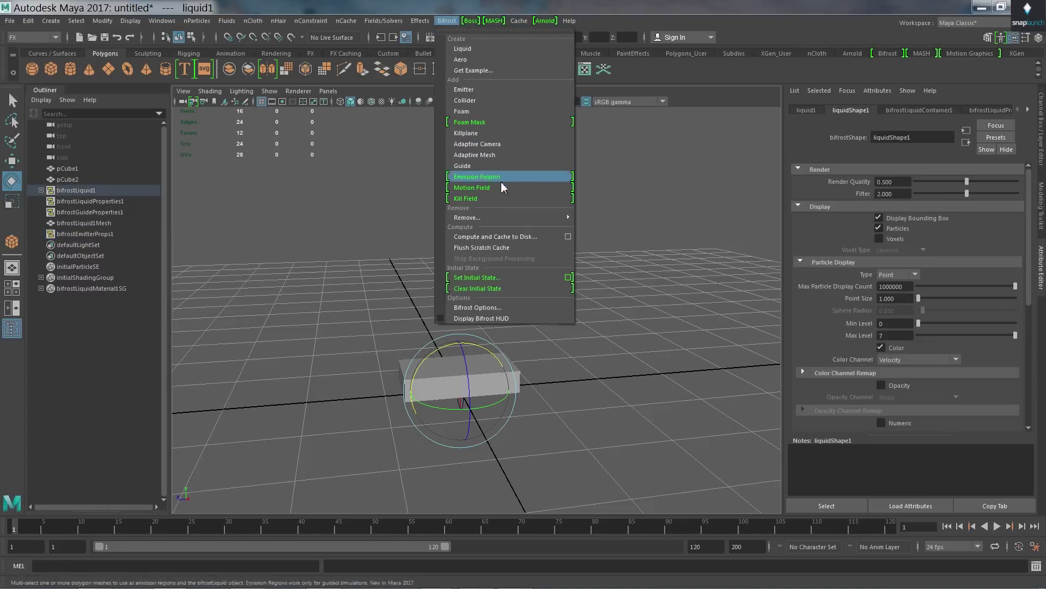
left_click(513, 139)
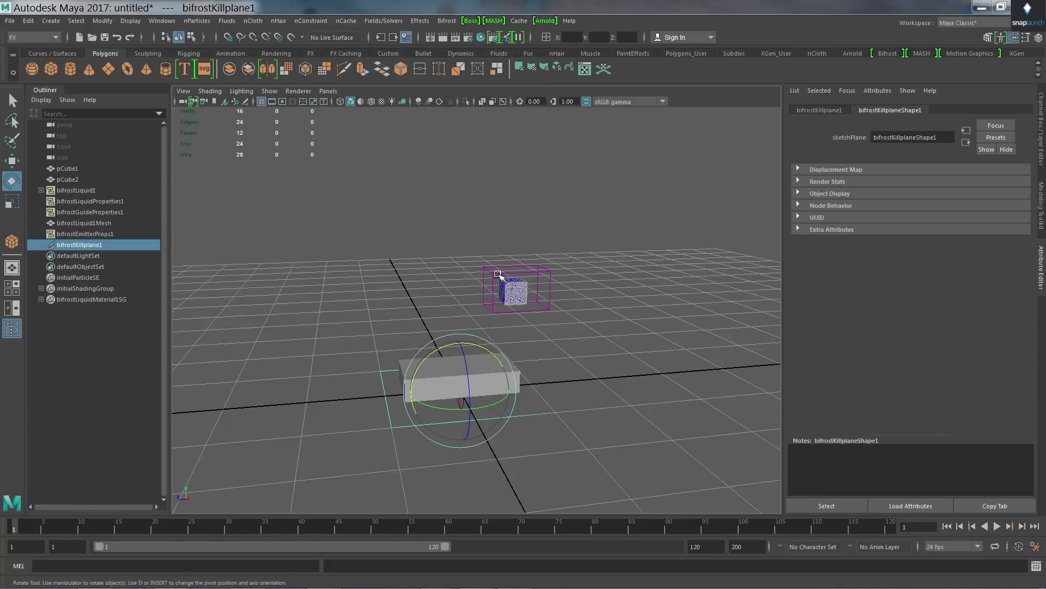
Step: Play the simulation from lower angles to check the kill plane, then return to frame 1
left_click(996, 526)
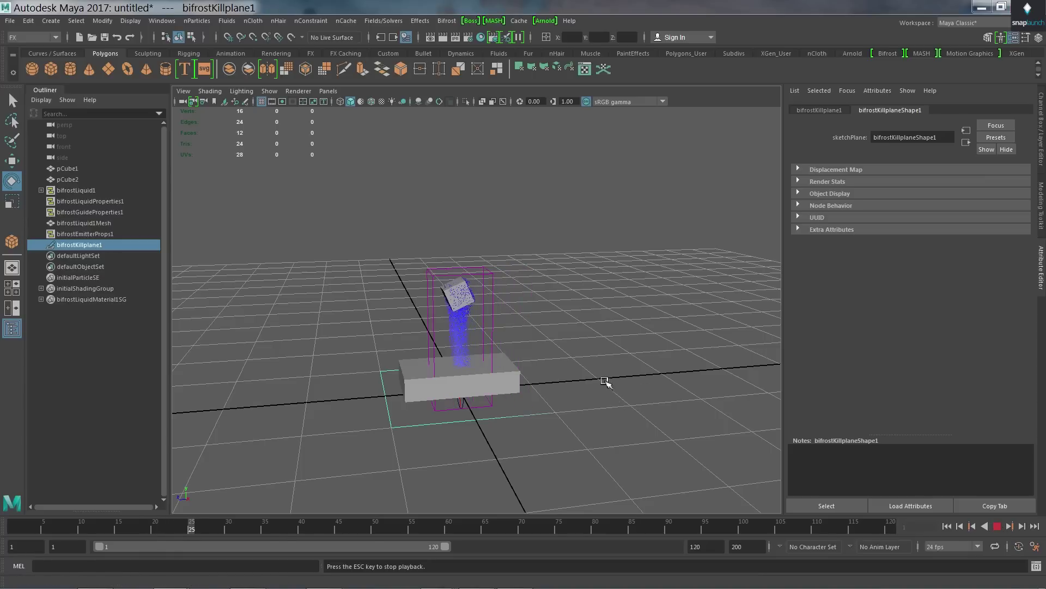
left_click_drag(602, 380, 623, 408, "alt")
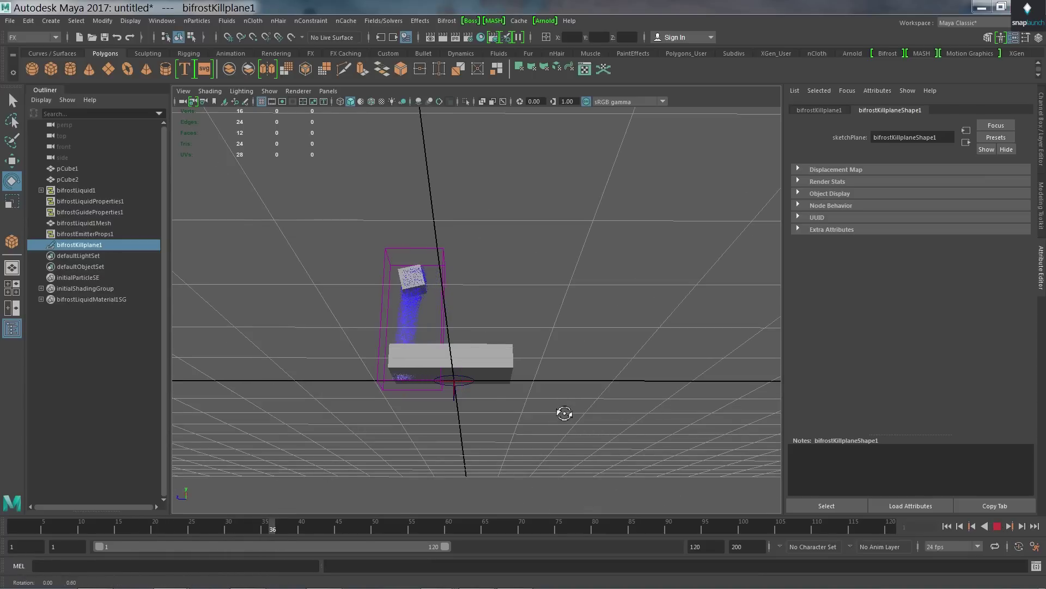
left_click_drag(561, 416, 561, 439, "alt")
left_click(998, 527)
left_click(948, 527)
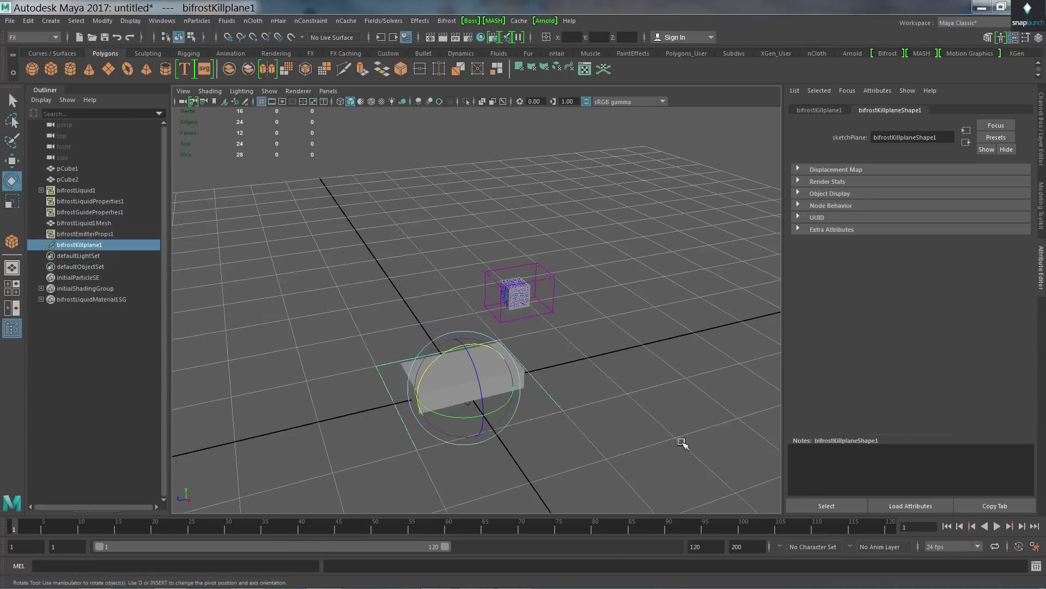
left_click_drag(545, 379, 563, 343, "alt")
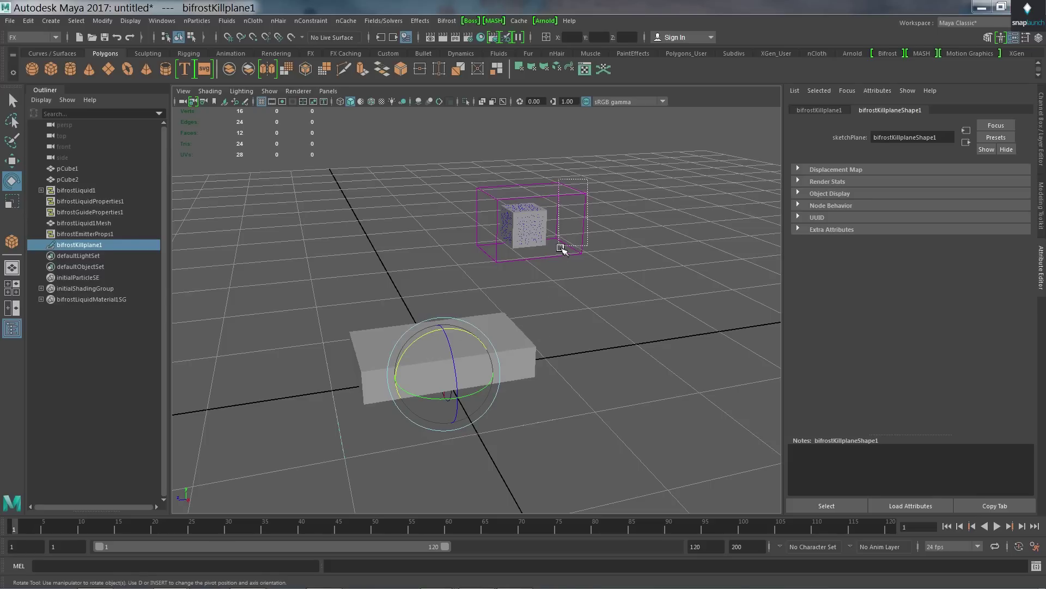
Step: Make the candy bar box pCube2 a Bifrost collider
left_click(529, 372, "shift")
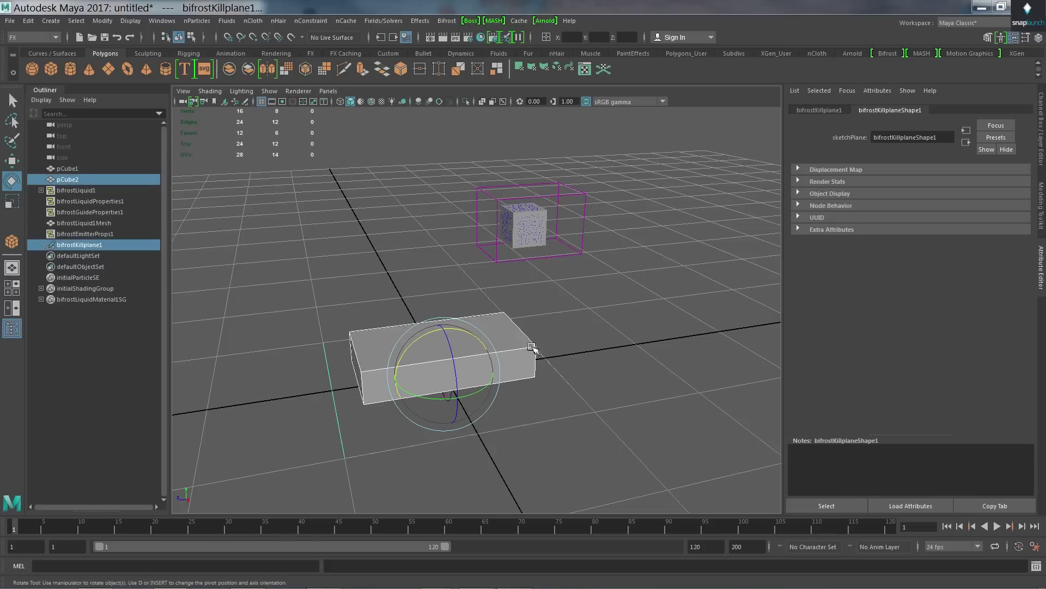
left_click(528, 349)
left_click(585, 222)
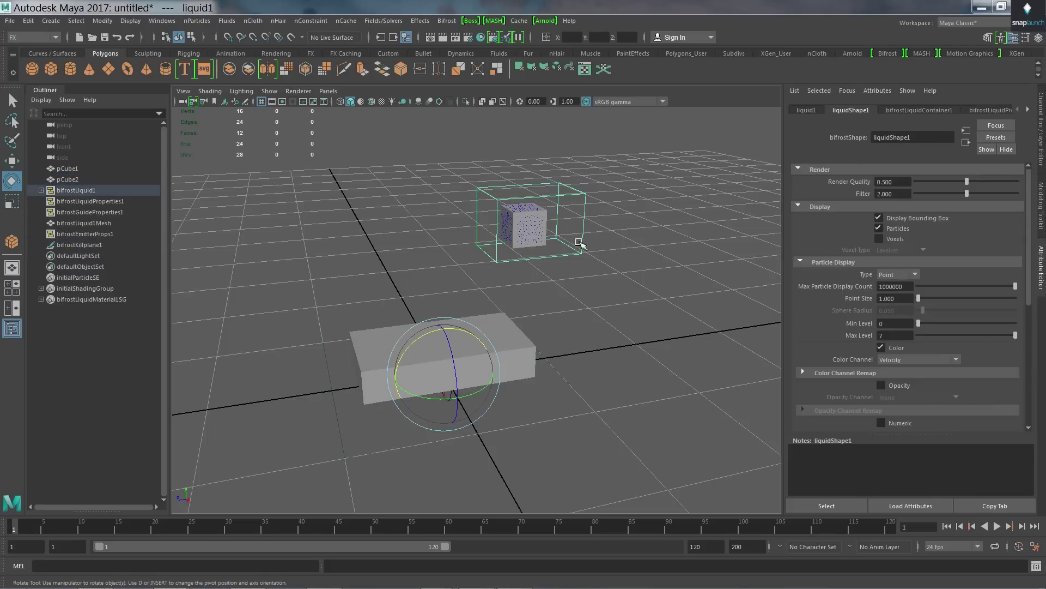
left_click(526, 350)
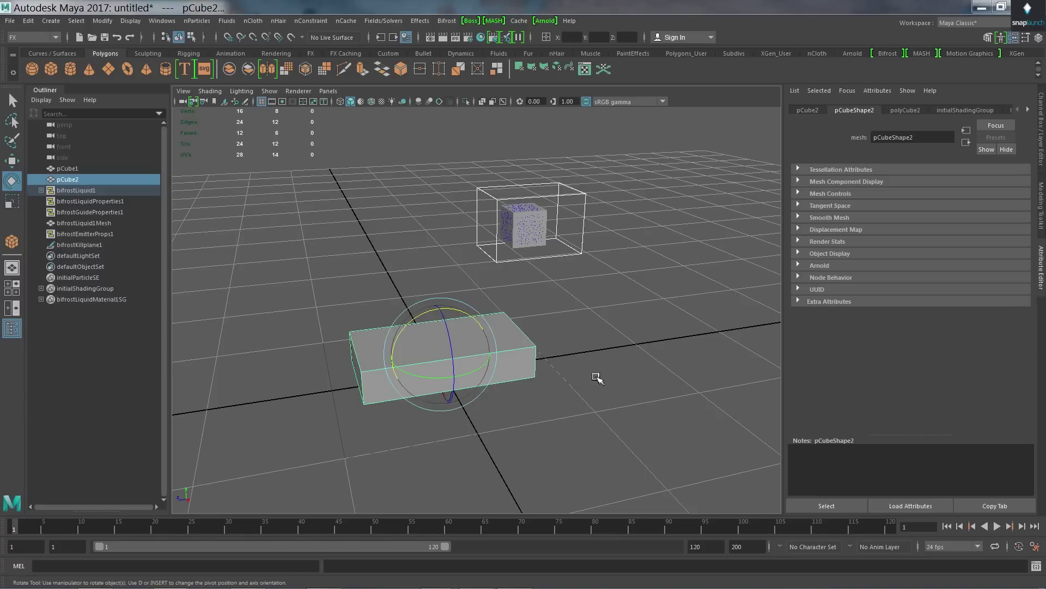
left_click(447, 21)
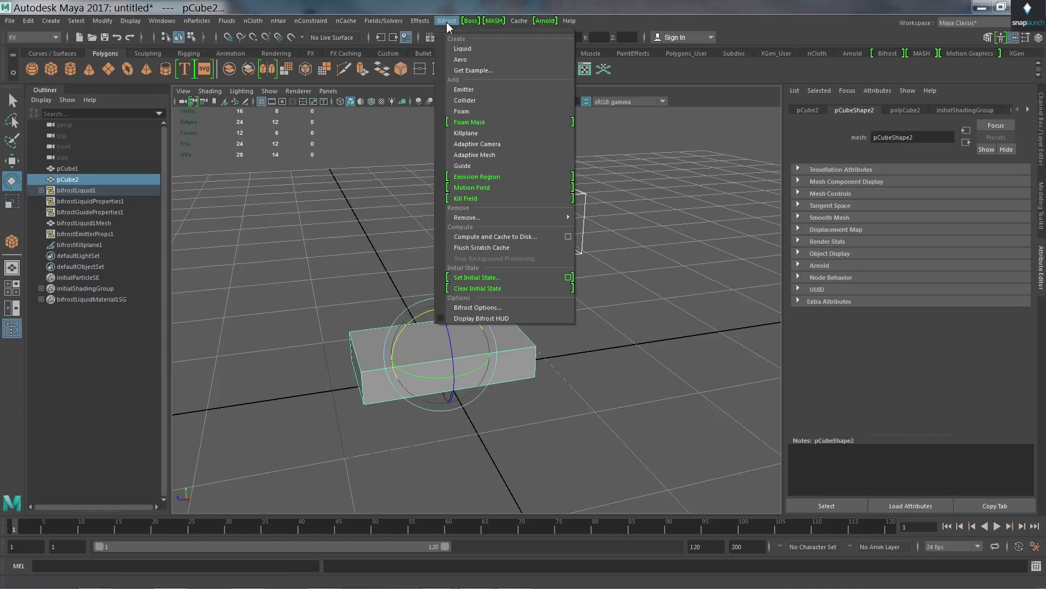
left_click(478, 104)
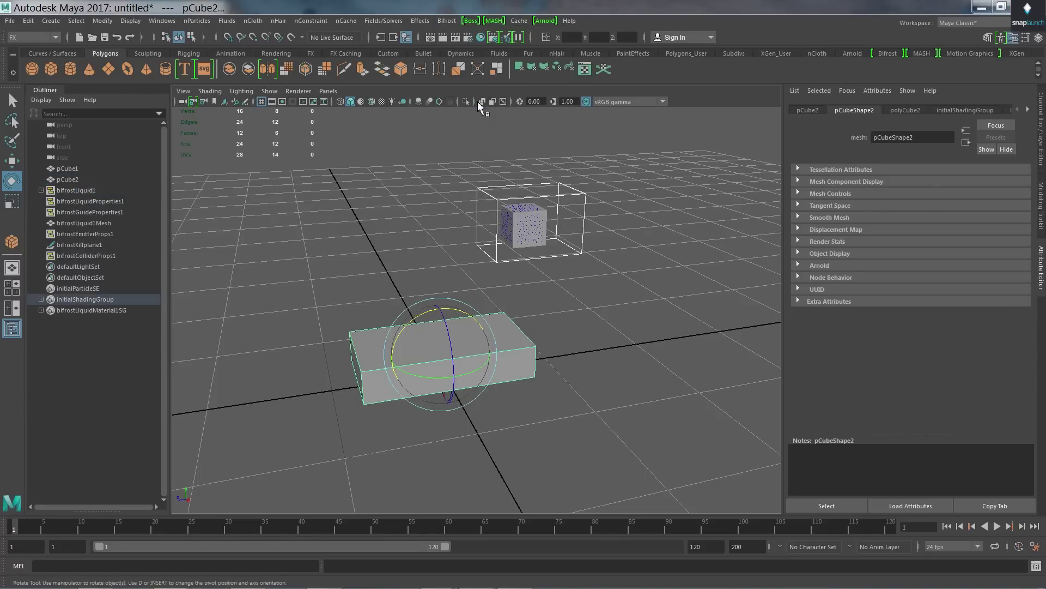
Step: Play the liquid simulation until liquid lands on the bar around frame 29, then rewind to frame 1
left_click(360, 341)
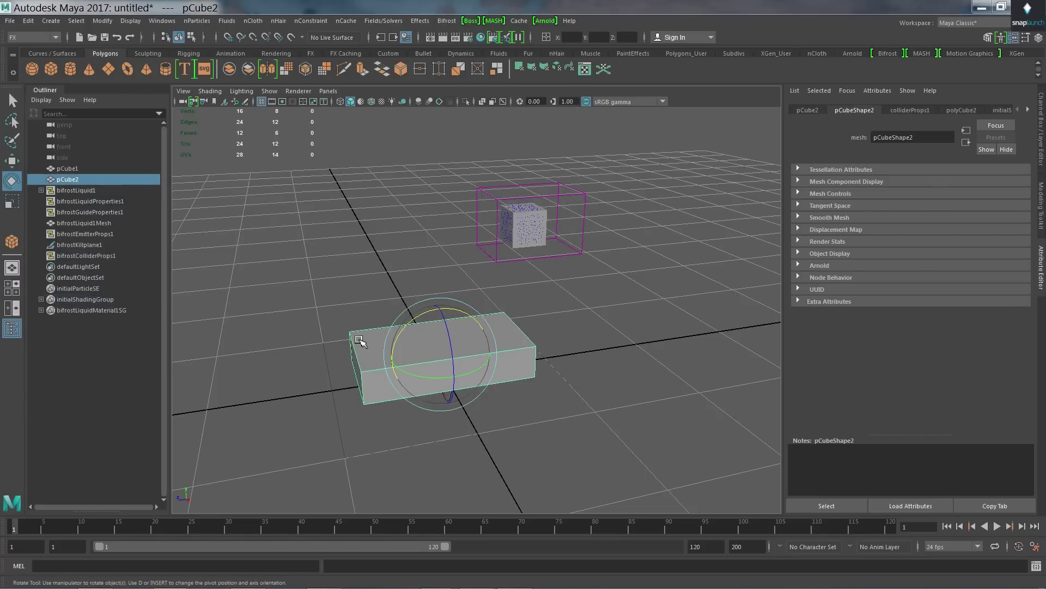
left_click(469, 206)
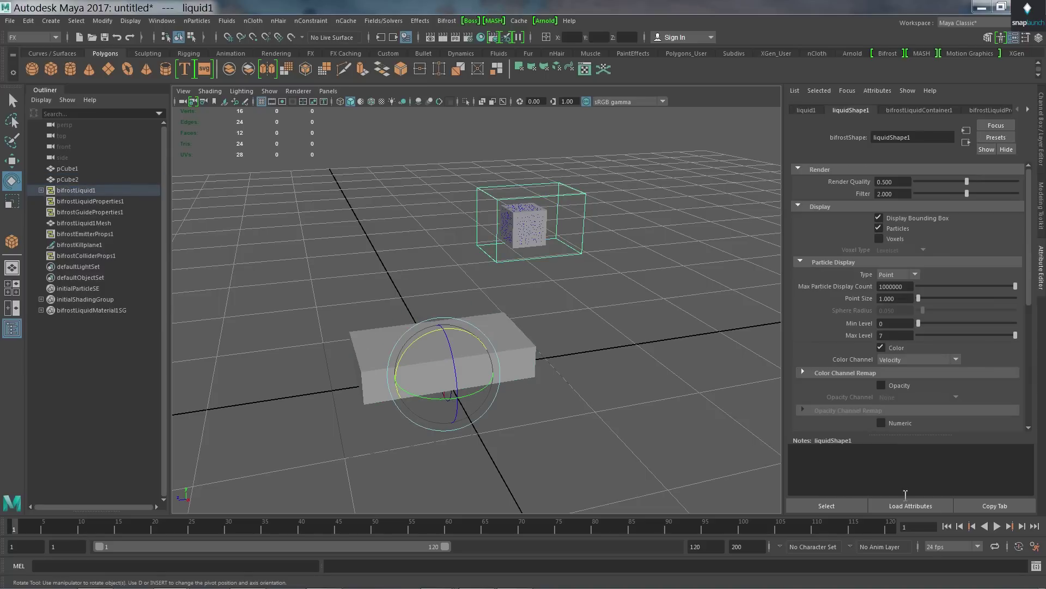
left_click(999, 527)
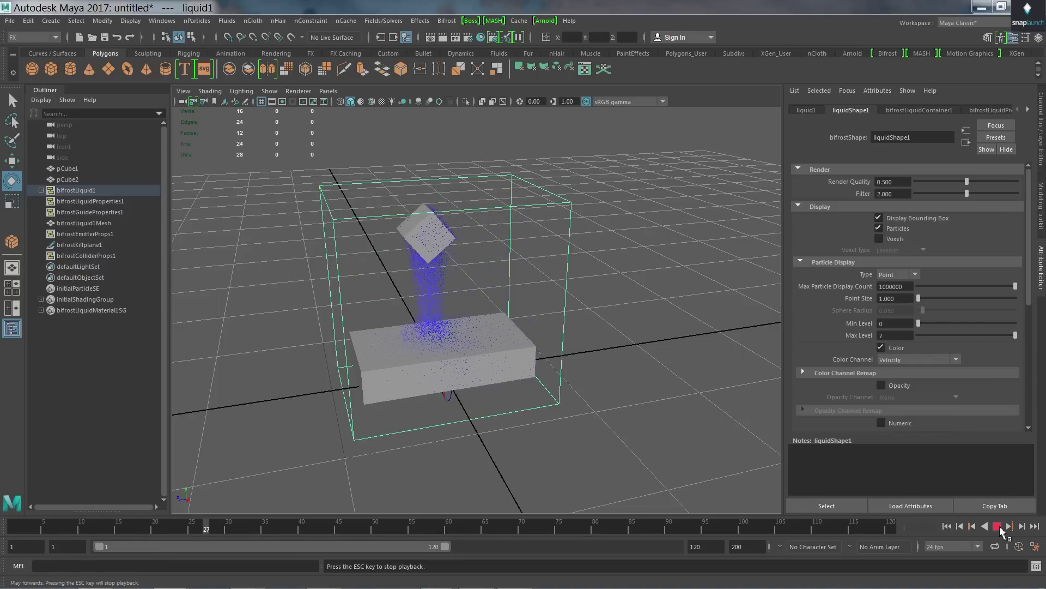
left_click(997, 526)
key("e")
left_click(947, 526)
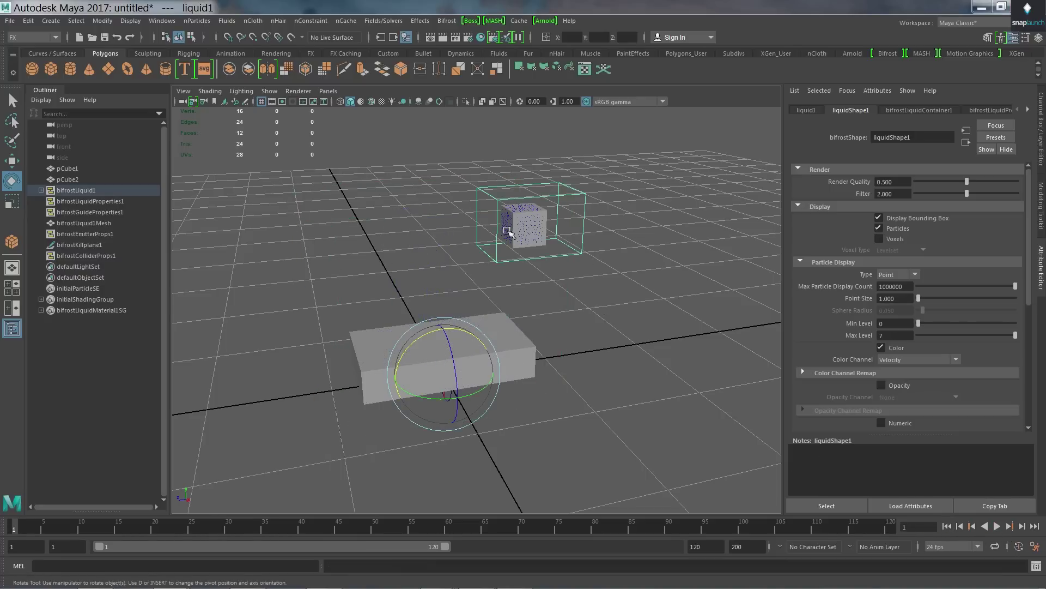
Step: Set the bifrostLiquidProperties1 Viscosity to 400
left_click(88, 202)
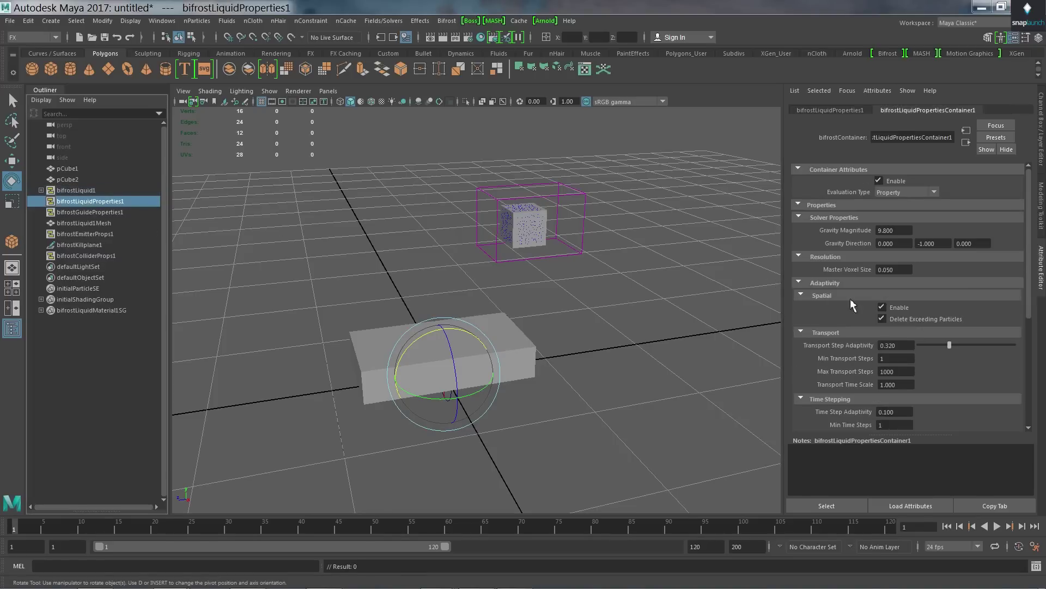
scroll(824, 285, "down", 3)
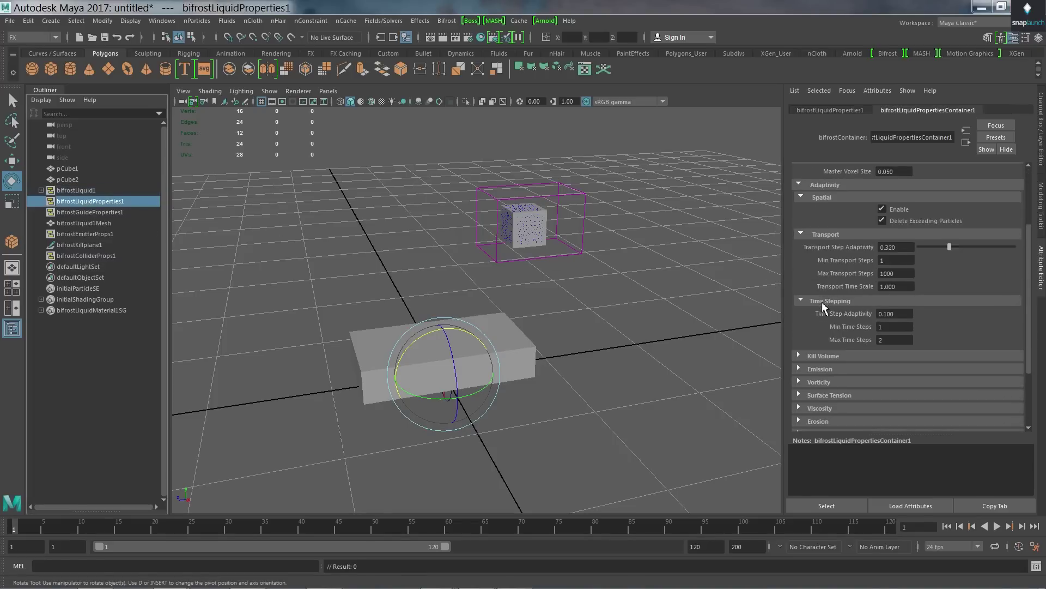
scroll(808, 402, "down", 1)
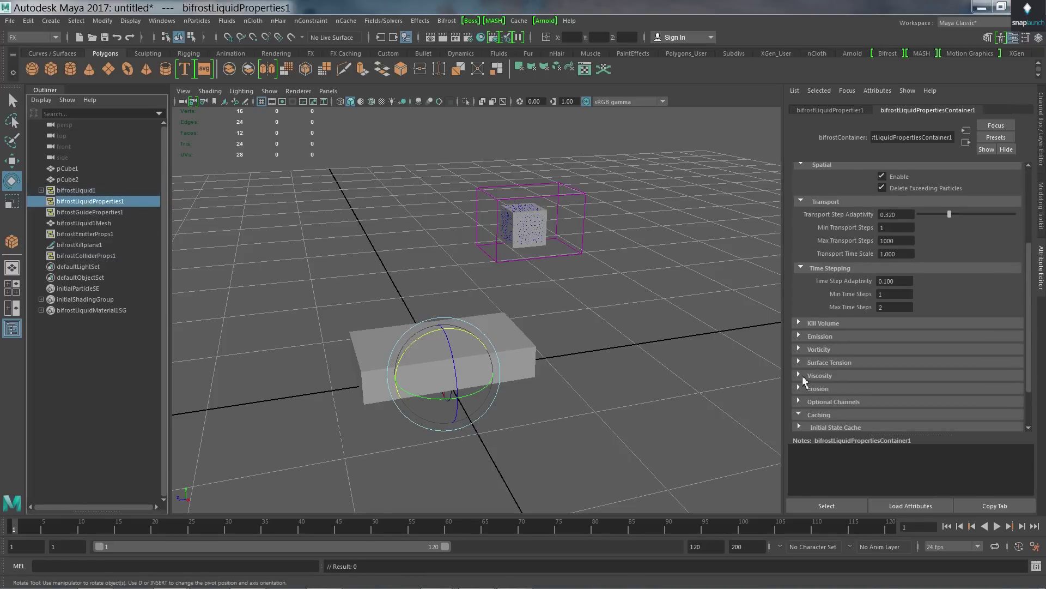
left_click(800, 376)
left_click(880, 388)
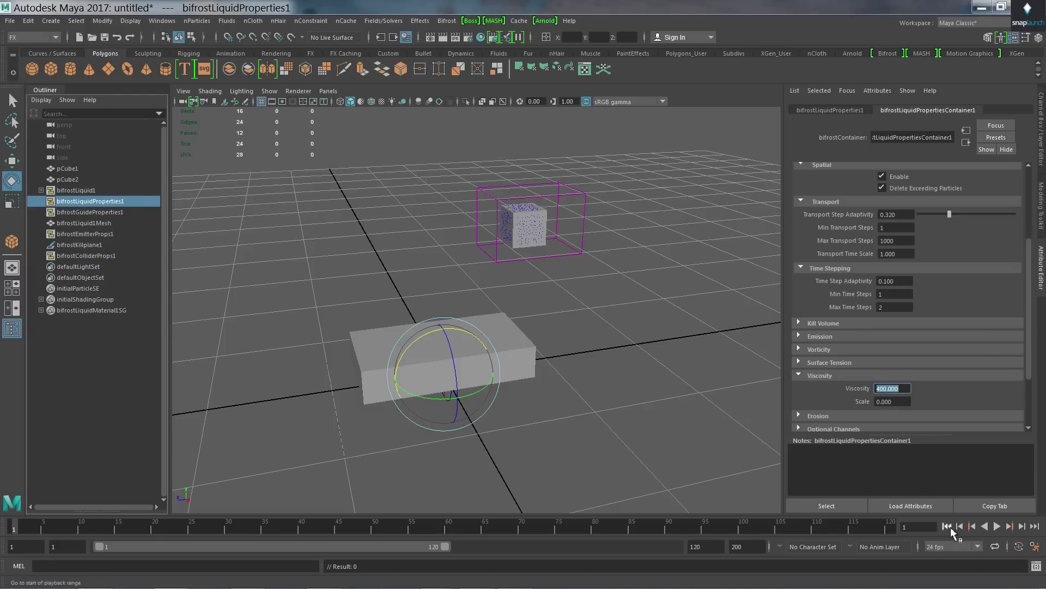
Step: Preview the thicker pour up to frame 38, then rewind to the start
left_click(999, 527)
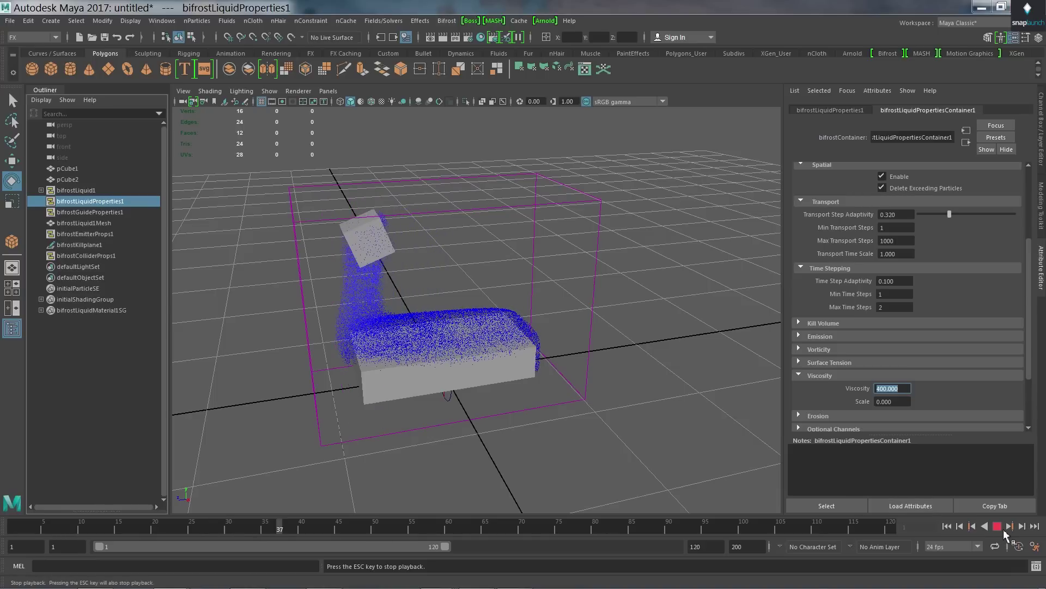
left_click(997, 526)
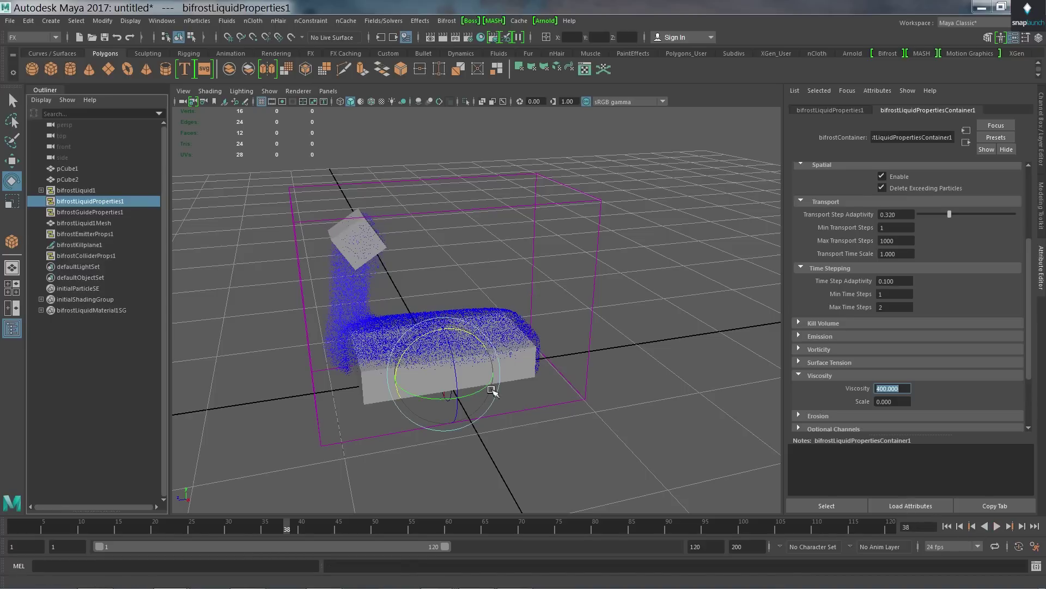
left_click(948, 526)
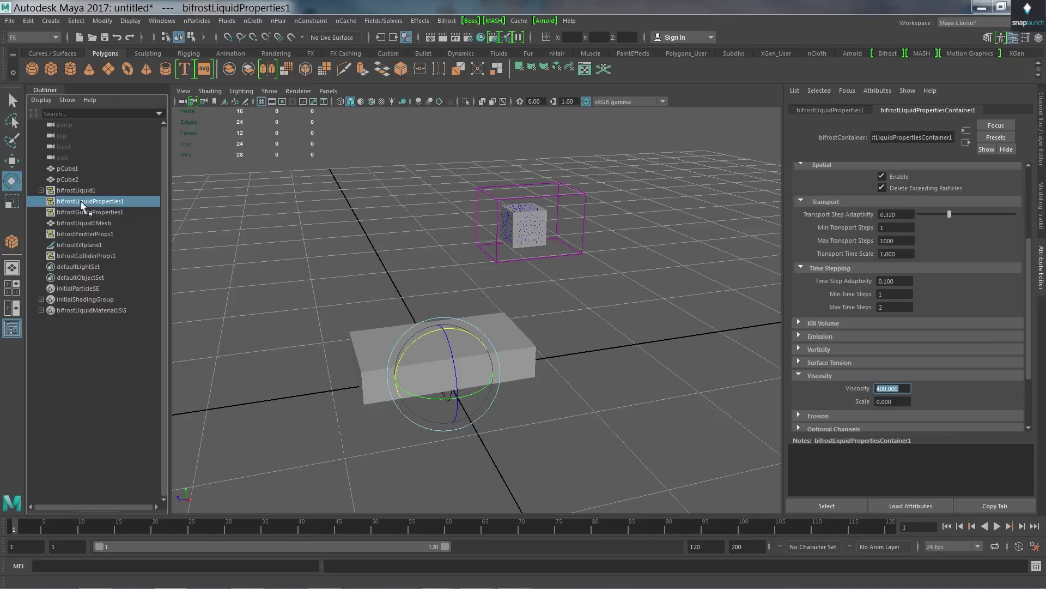
Step: Enable Bifrost Meshing on liquid1 and play the simulation to frame 17
left_click(40, 190)
left_click(70, 202)
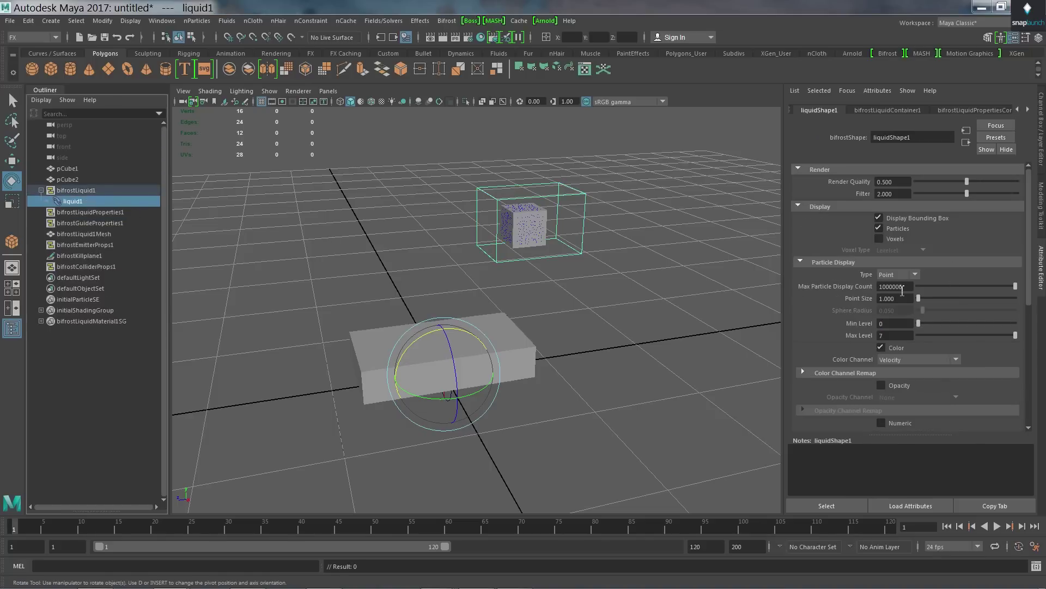
scroll(855, 305, "down", 6)
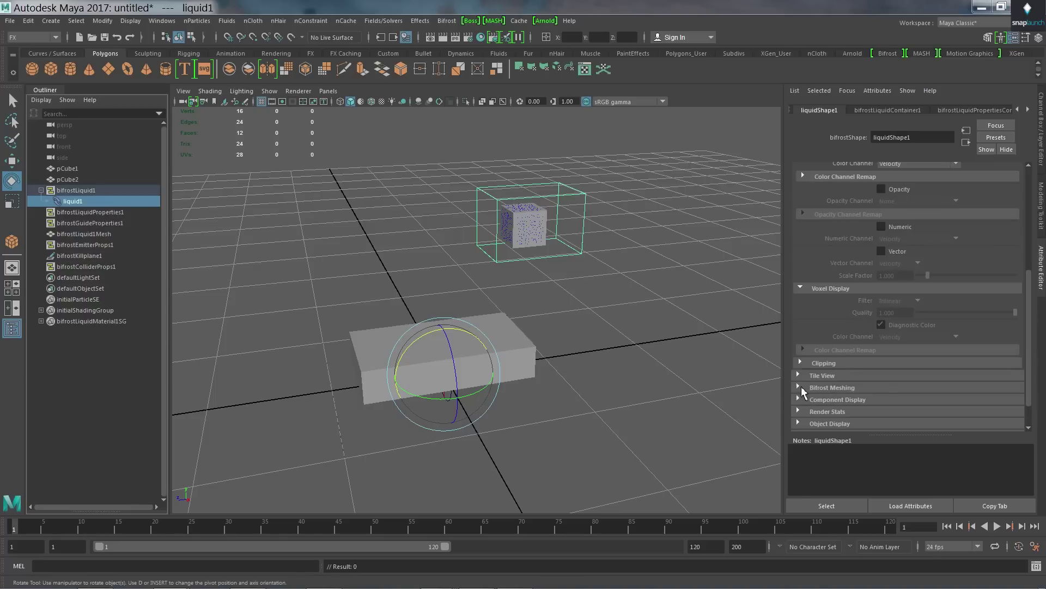
left_click(799, 387)
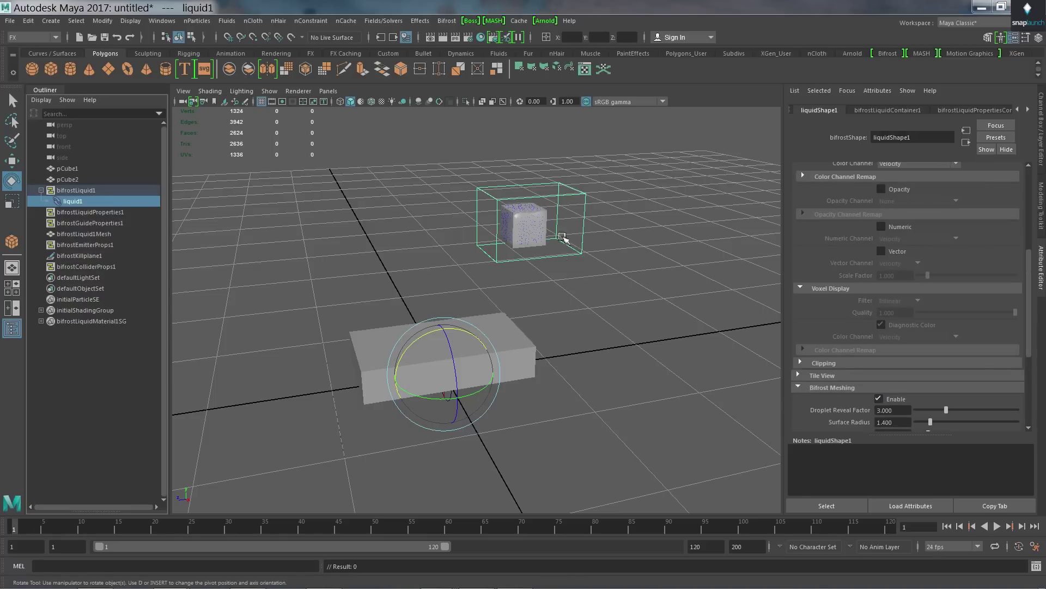
left_click(998, 526)
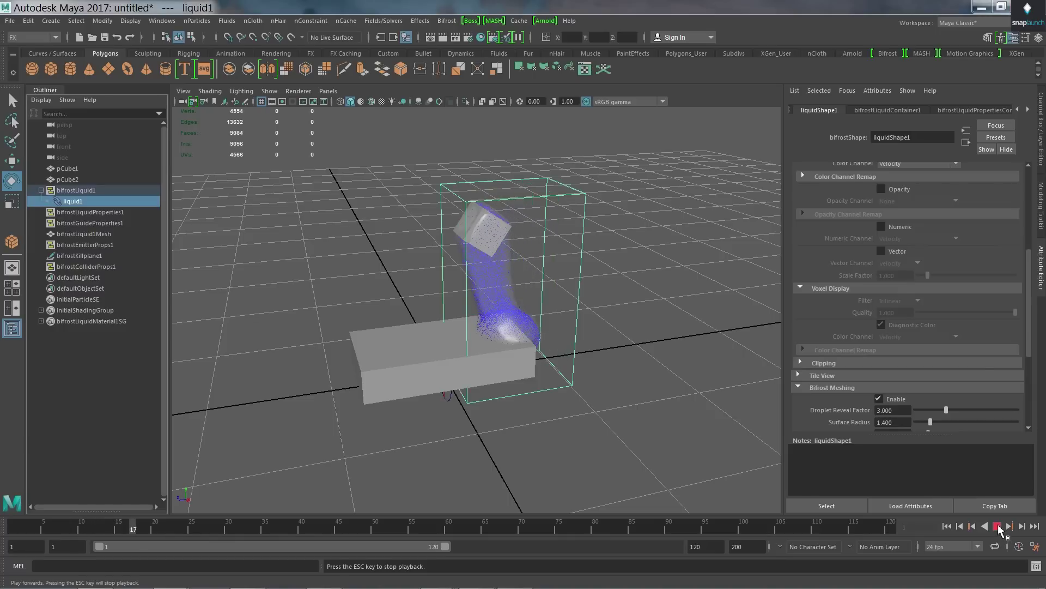
left_click(998, 526)
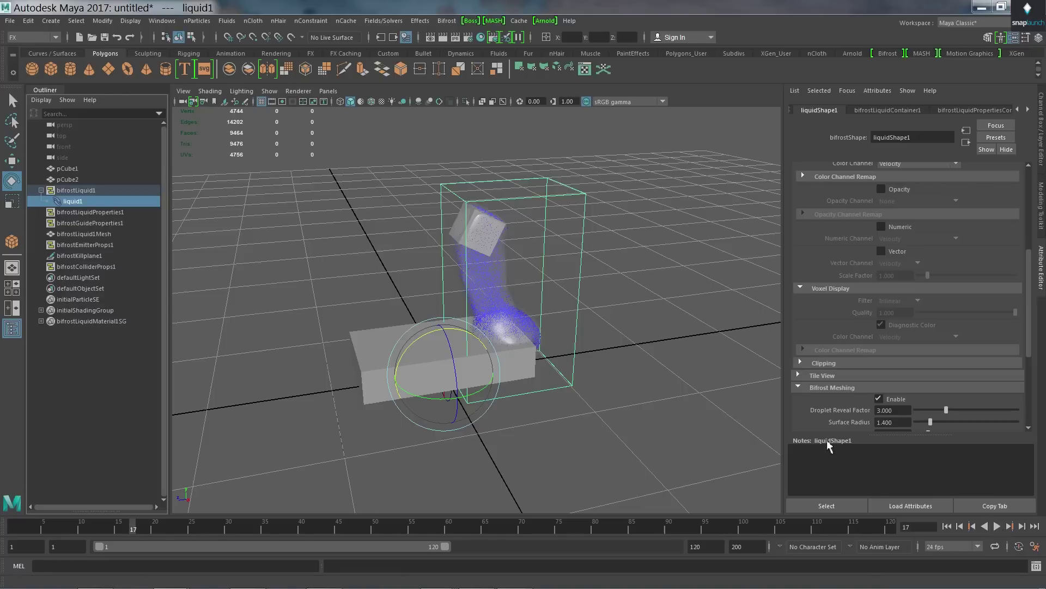
Step: Change the liquid mesh's material type to Ai Standard
left_click(506, 251)
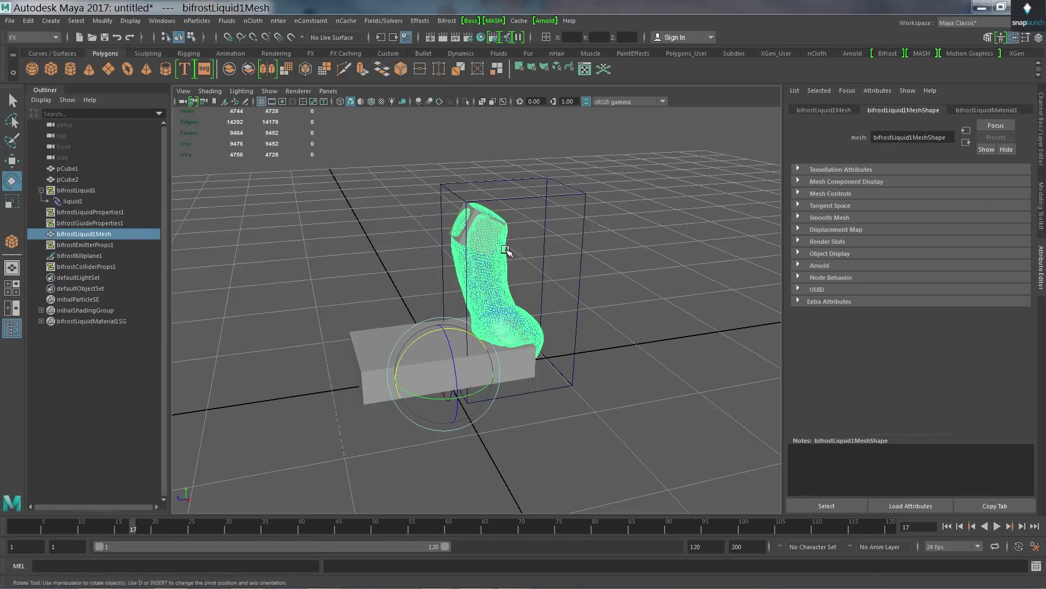
right_click(503, 228)
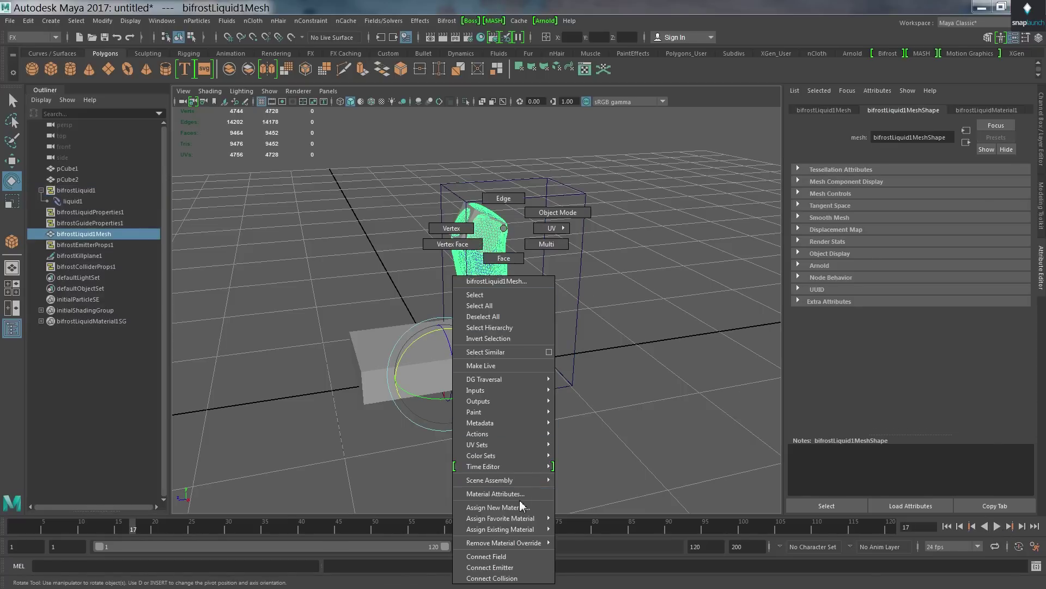
left_click(493, 493)
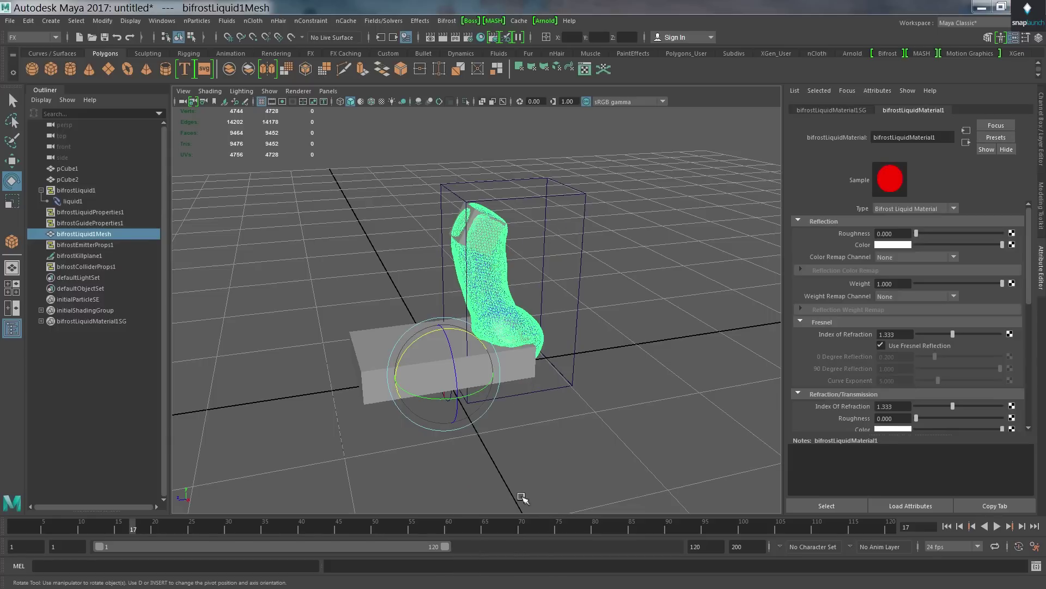
left_click(913, 208)
left_click(906, 242)
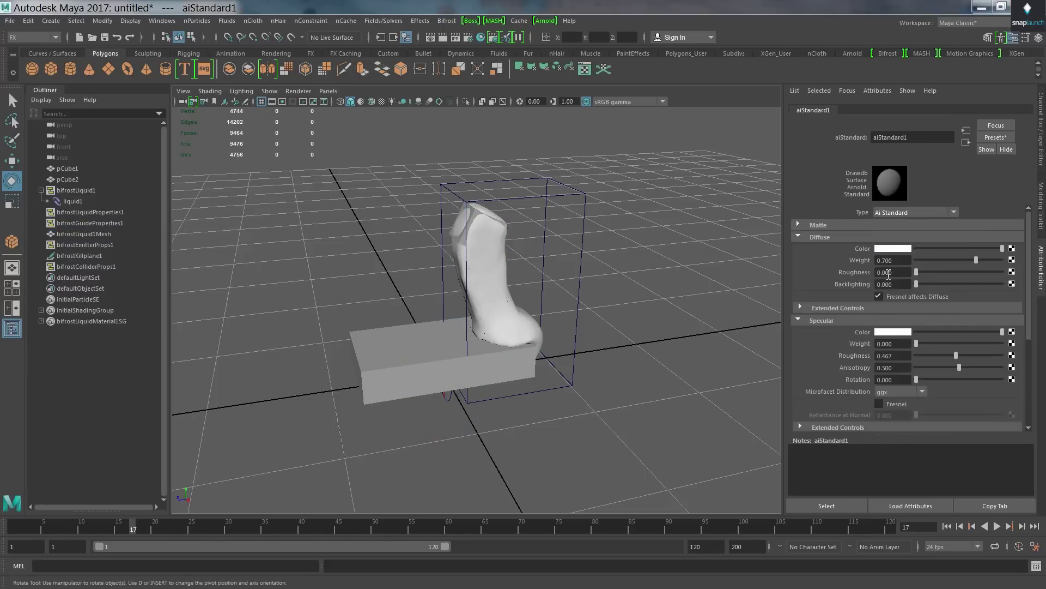
Step: Give the aiStandard shader a chocolate-brown diffuse colour and Specular Weight 0.917
left_click(890, 249)
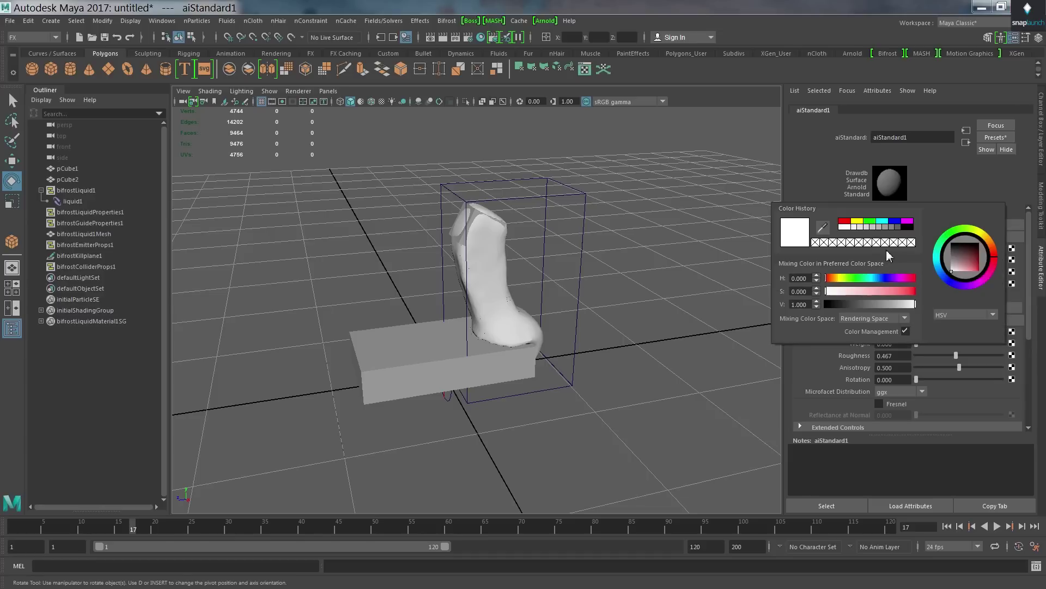
left_click(969, 255)
left_click(993, 259)
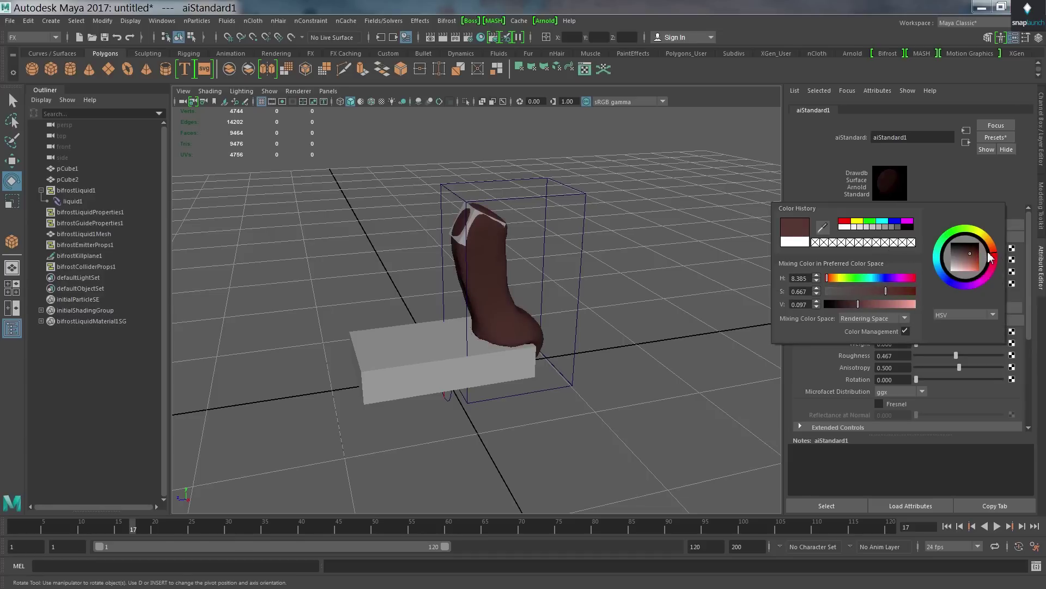
left_click_drag(989, 259, 994, 253)
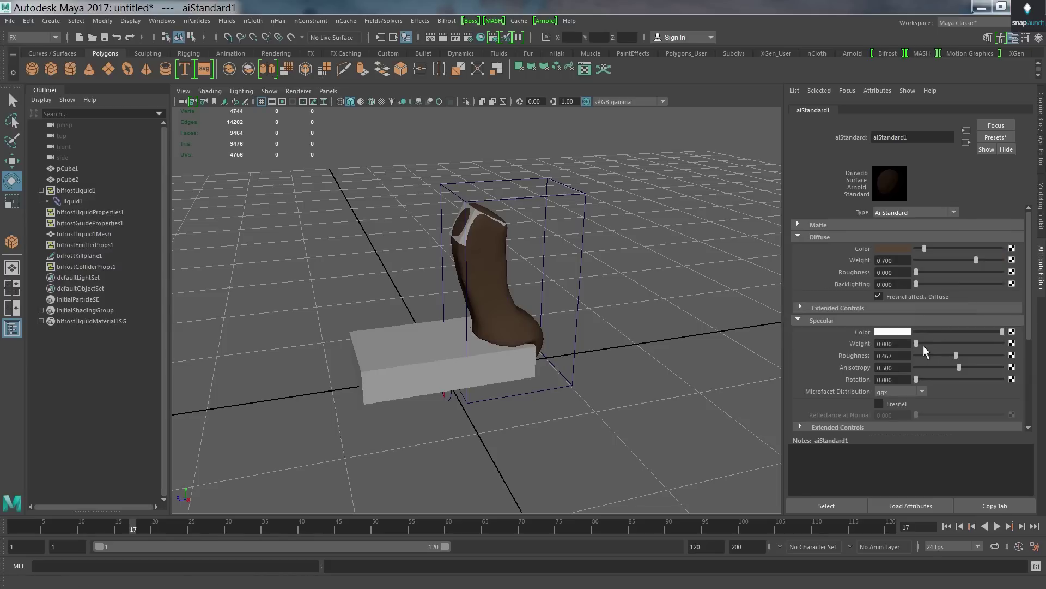
mouse_move(927, 345)
left_mouse_down()
mouse_move(995, 342)
mouse_move(930, 358)
left_mouse_up()
Step: Rewind to frame 1 and play the shaded chocolate liquid simulation
left_click(948, 526)
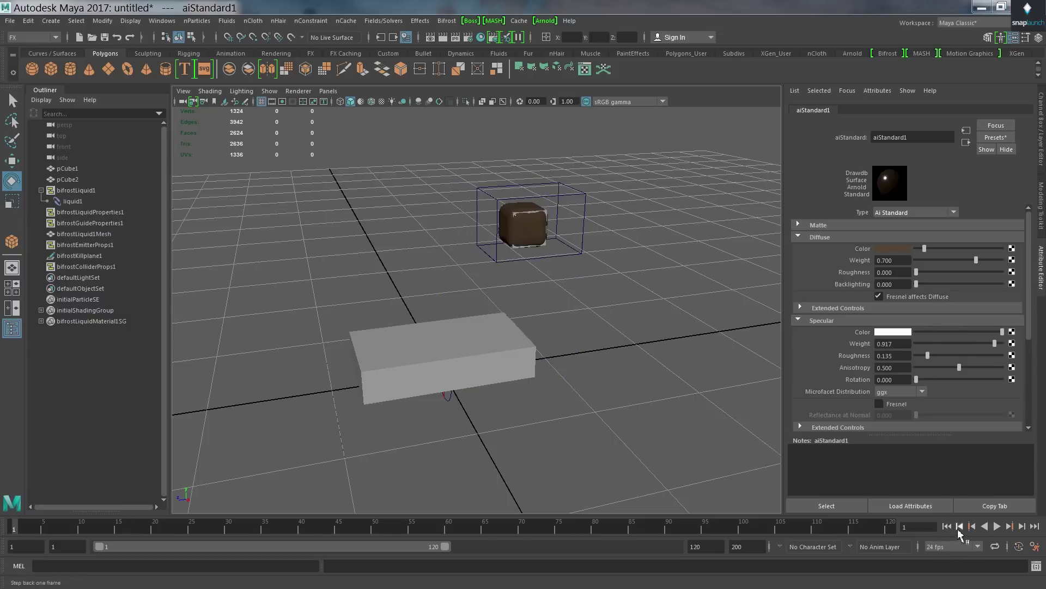
left_click(997, 526)
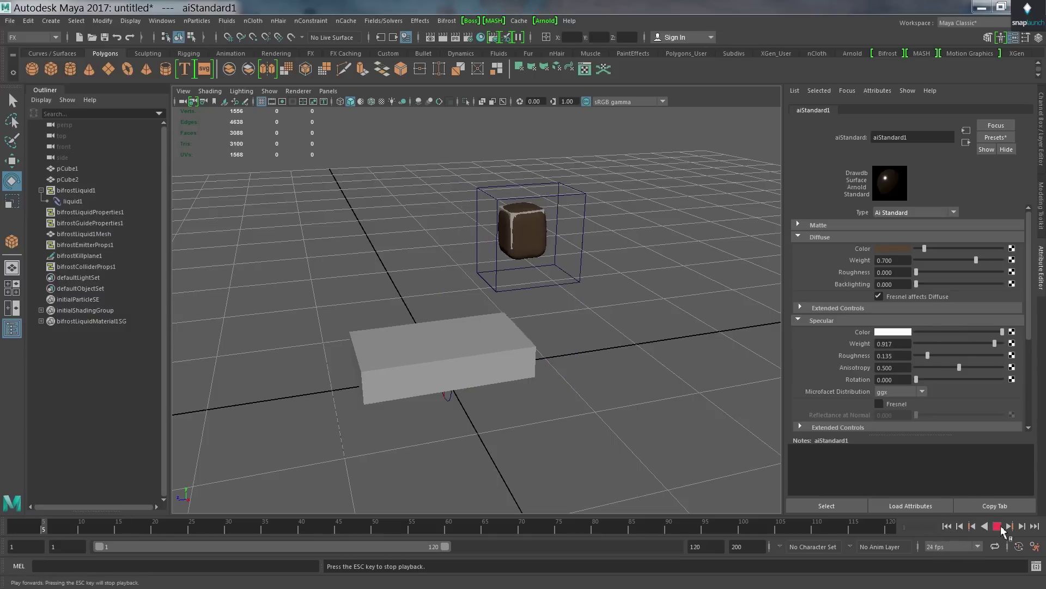